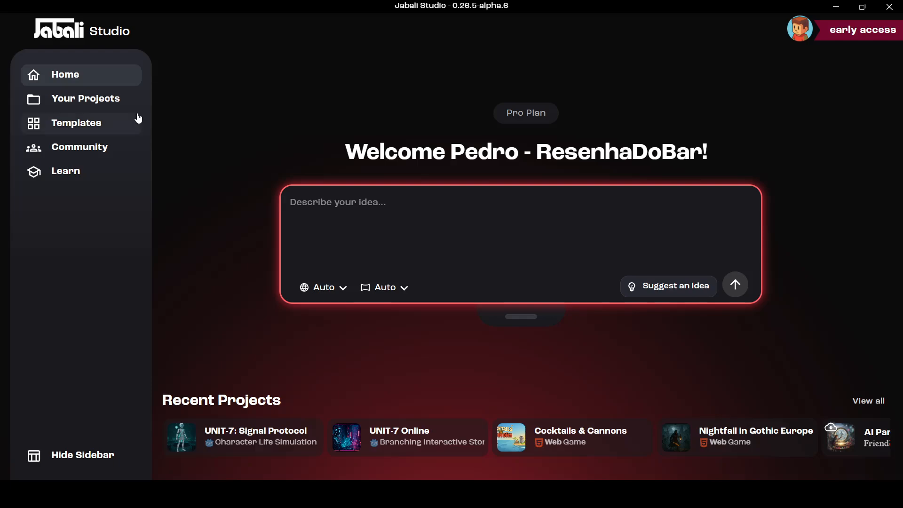
# Step: Browse the game templates, view the Character Simulation starter's opening chat, and return to the home page
pyautogui.click(123, 123)
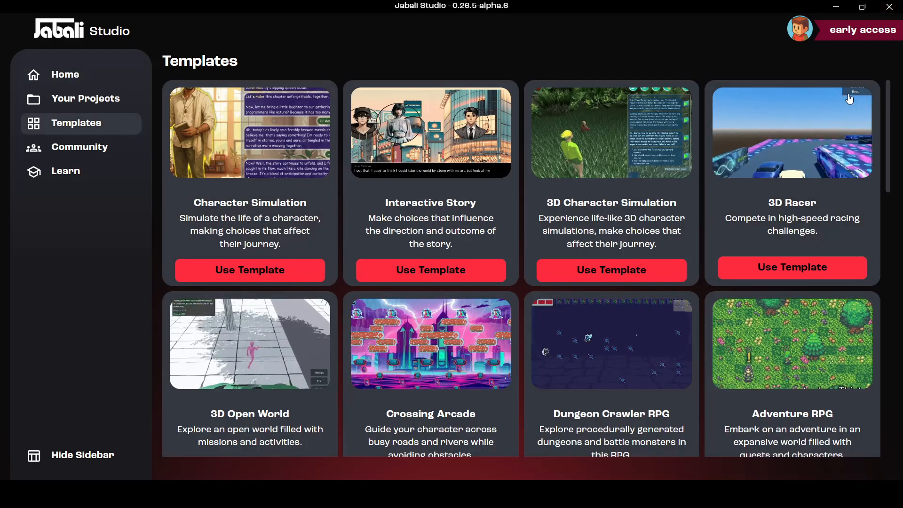
pyautogui.scroll(-3, 893, 212)
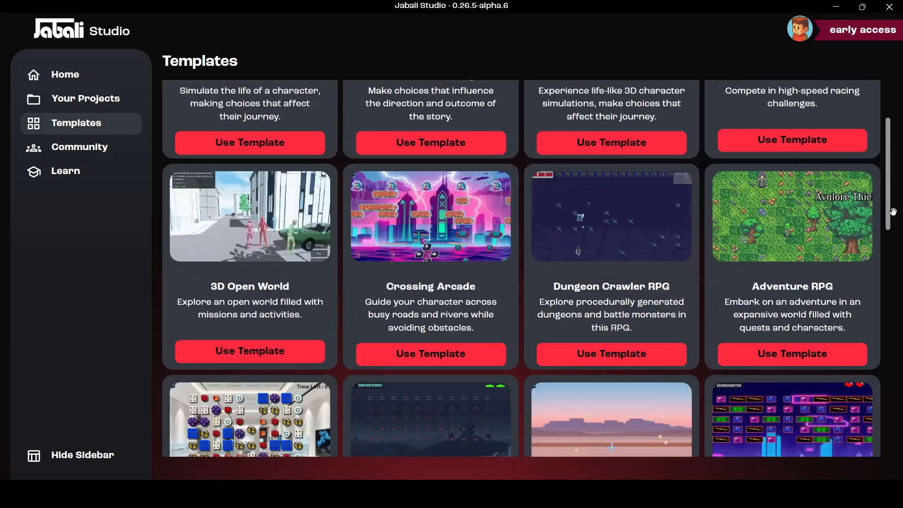
pyautogui.moveTo(893, 212); pyautogui.dragTo(897, 118)
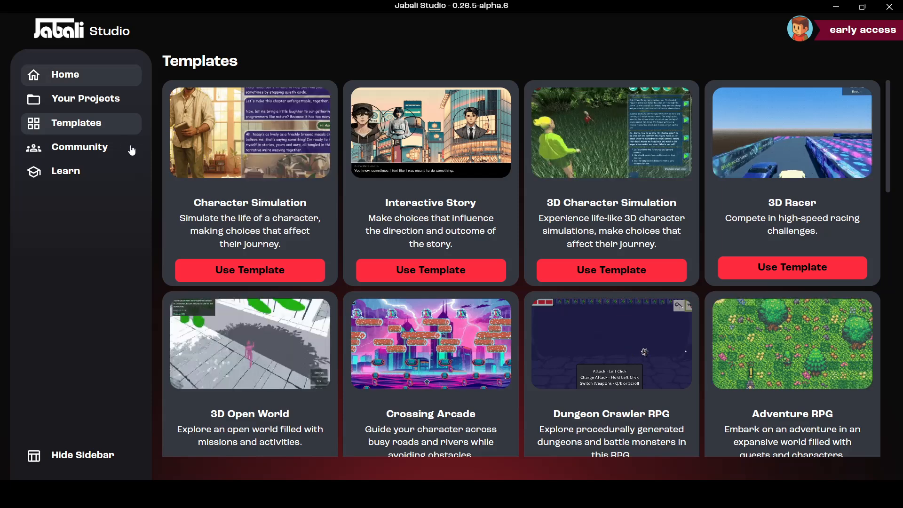
pyautogui.click(108, 75)
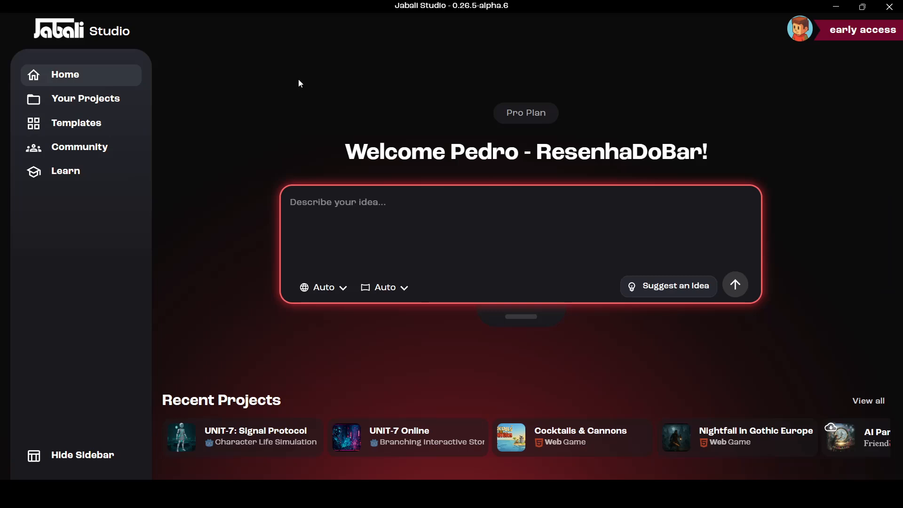
pyautogui.click(98, 135)
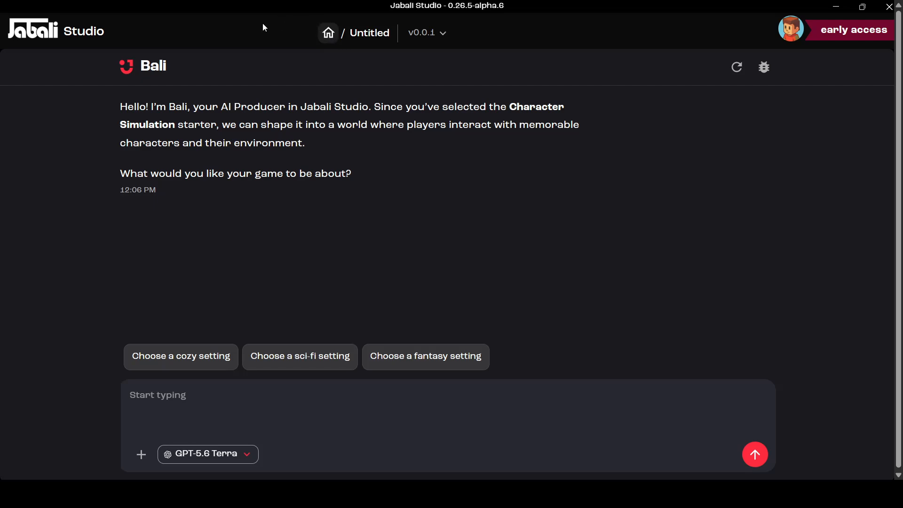
pyautogui.click(329, 33)
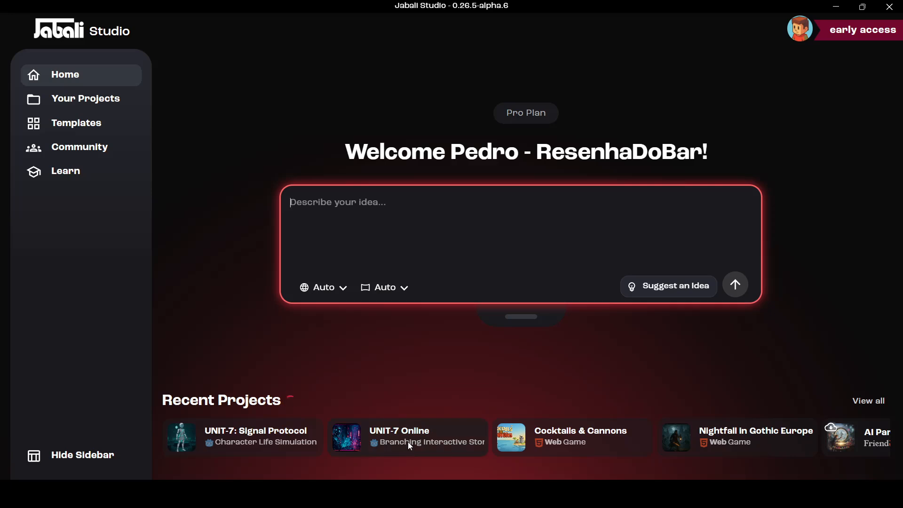
# Step: Open the recent project UNIT-7 Online, examine its branching story graph up close, and return to the home page
pyautogui.click(396, 438)
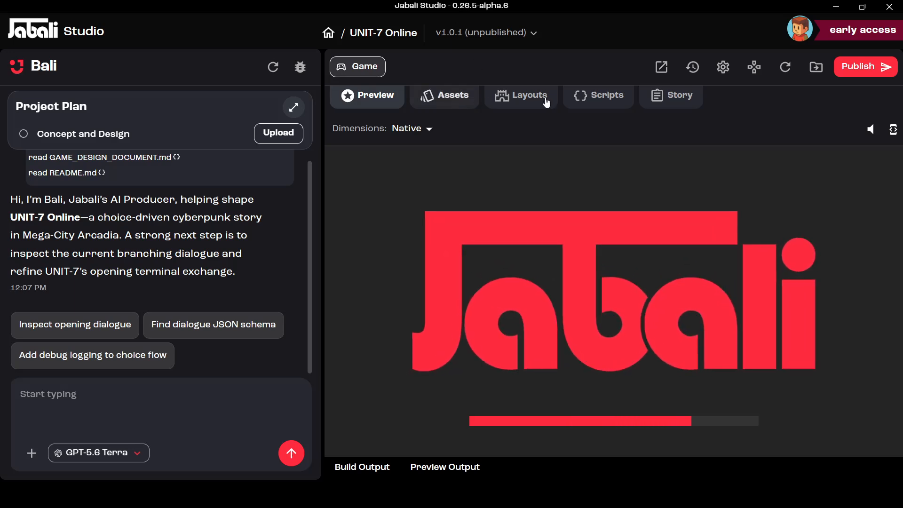
pyautogui.click(663, 99)
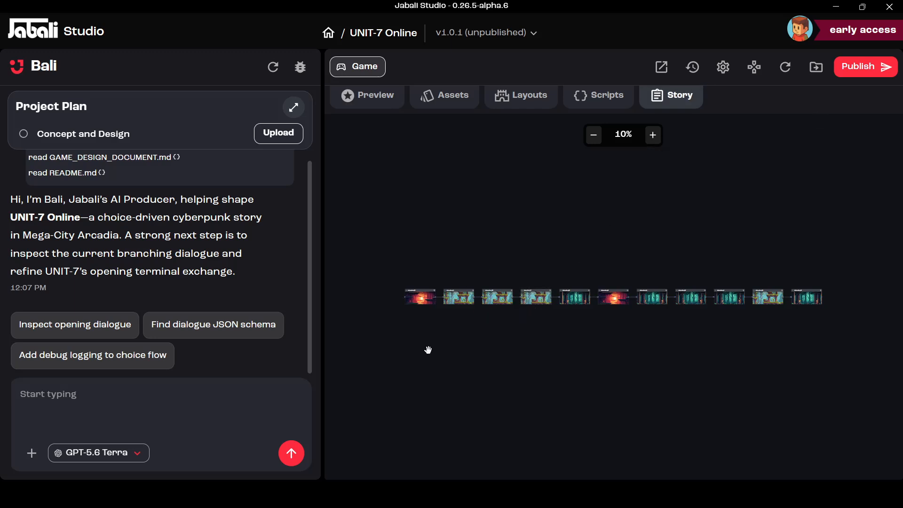
pyautogui.scroll(1, 428, 350)
pyautogui.scroll(-1, 424, 272)
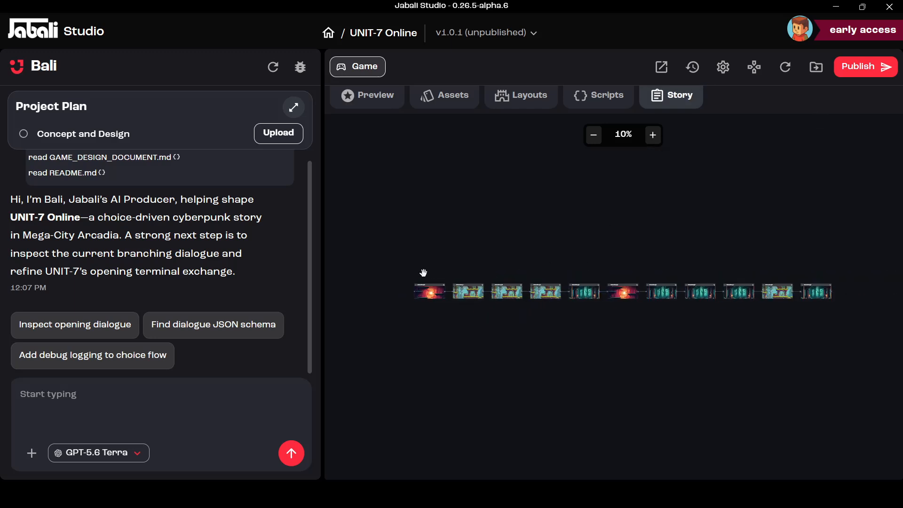
pyautogui.scroll(2, 424, 273)
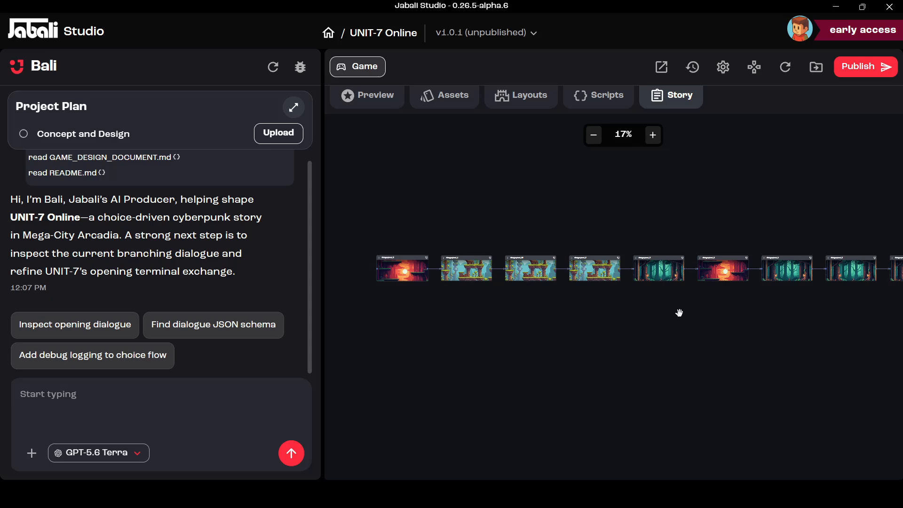
pyautogui.scroll(1, 610, 175)
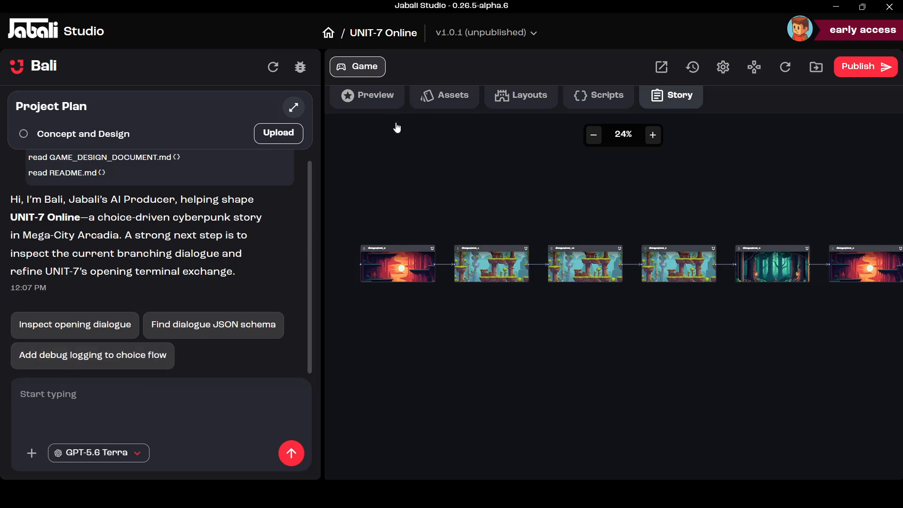
pyautogui.click(329, 32)
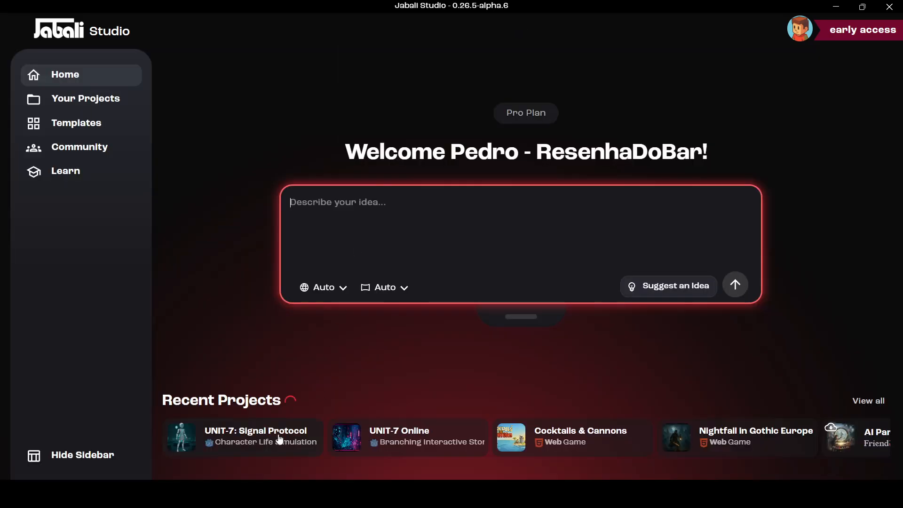
# Step: Open UNIT-7: Signal Protocol and change the previewed character's outfit to the grey tunic with the teal sash
pyautogui.click(285, 416)
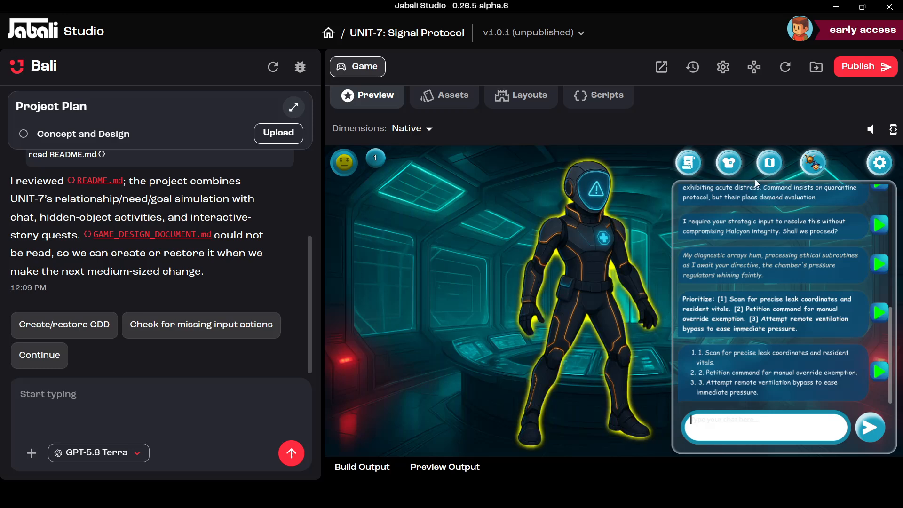
pyautogui.click(730, 163)
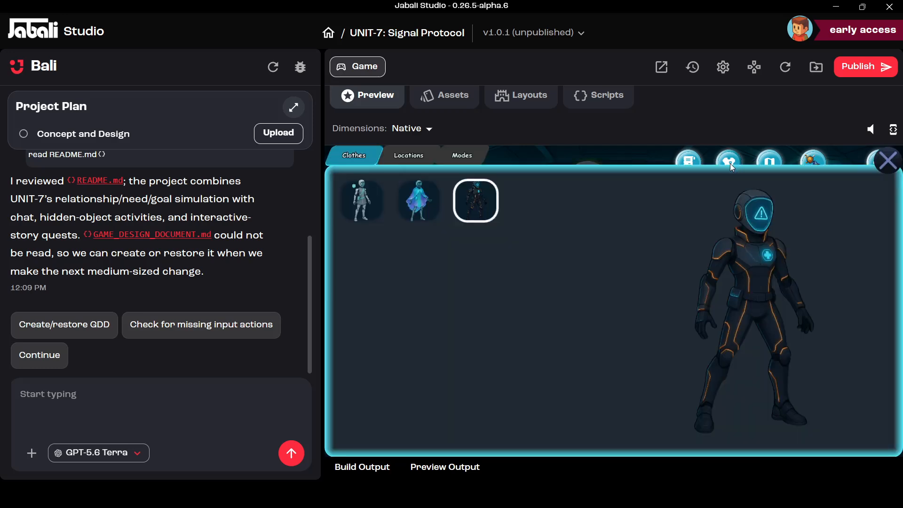
pyautogui.click(424, 203)
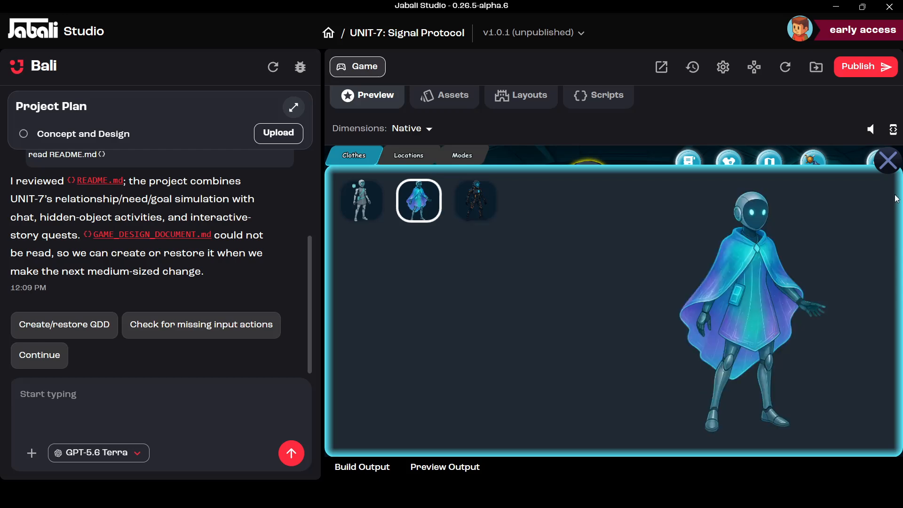
pyautogui.click(820, 160)
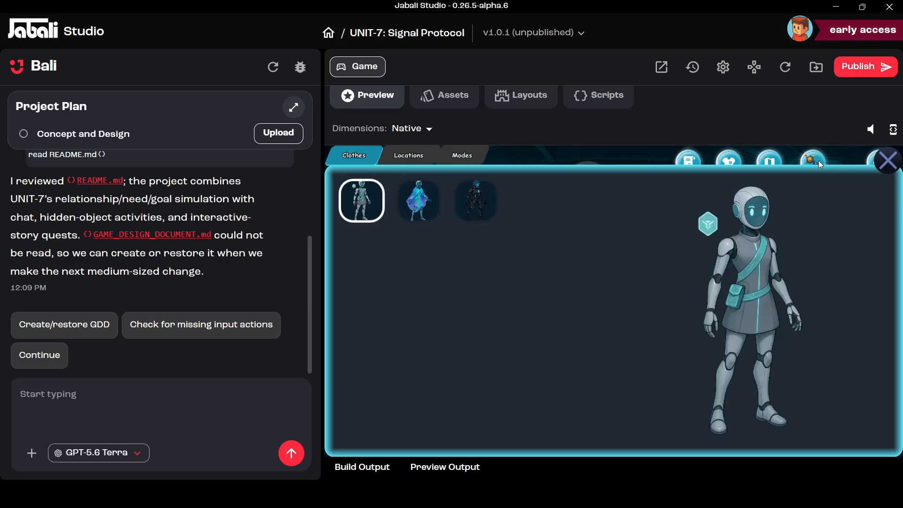
pyautogui.click(888, 161)
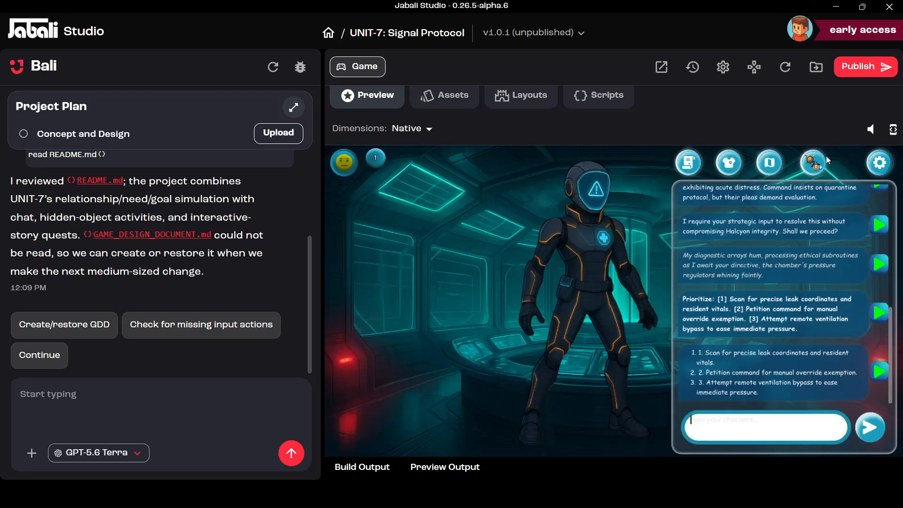
# Step: View the game's locations map and the character's goals list in the preview, and return to the home page
pyautogui.click(770, 159)
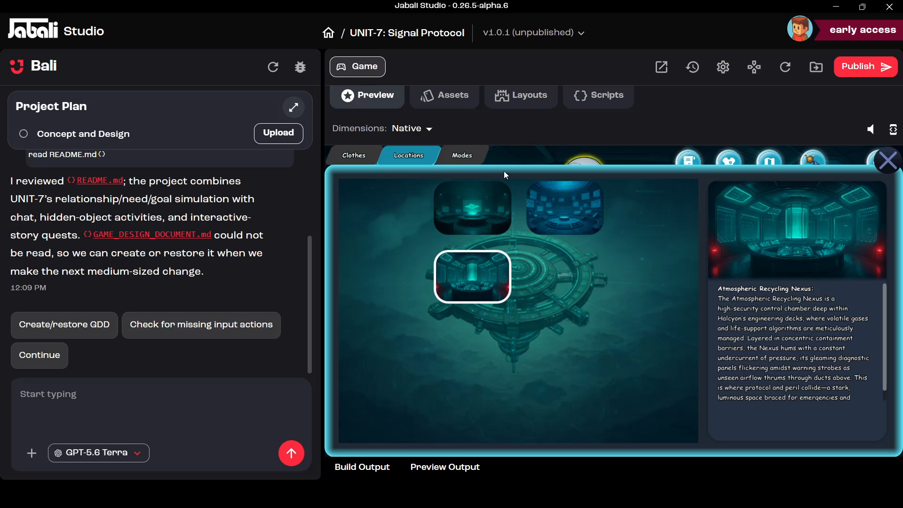
pyautogui.click(729, 153)
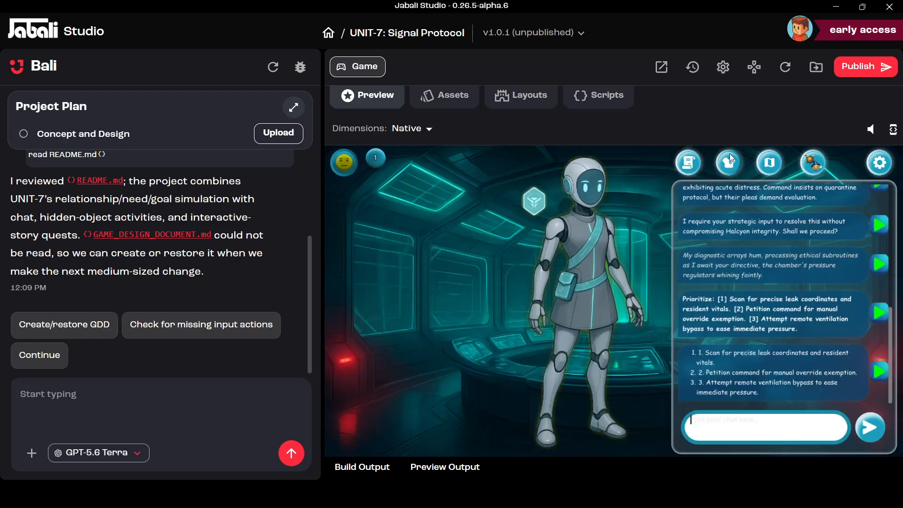
pyautogui.click(689, 151)
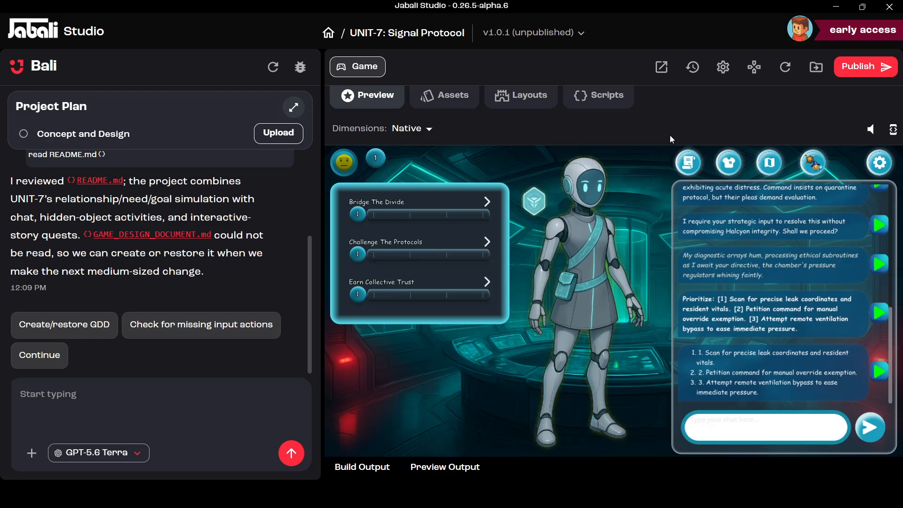
pyautogui.click(328, 35)
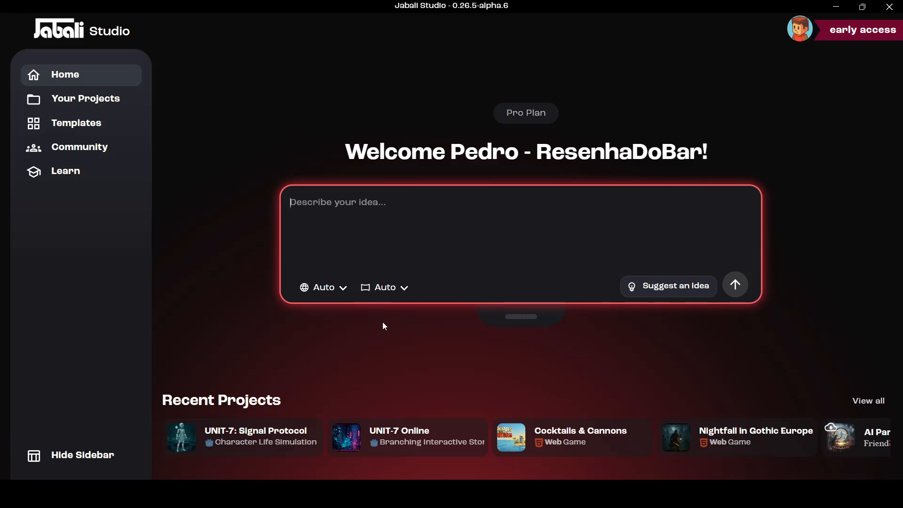
# Step: Set the new game's engine to Godot and its camera to 3D
pyautogui.click(331, 289)
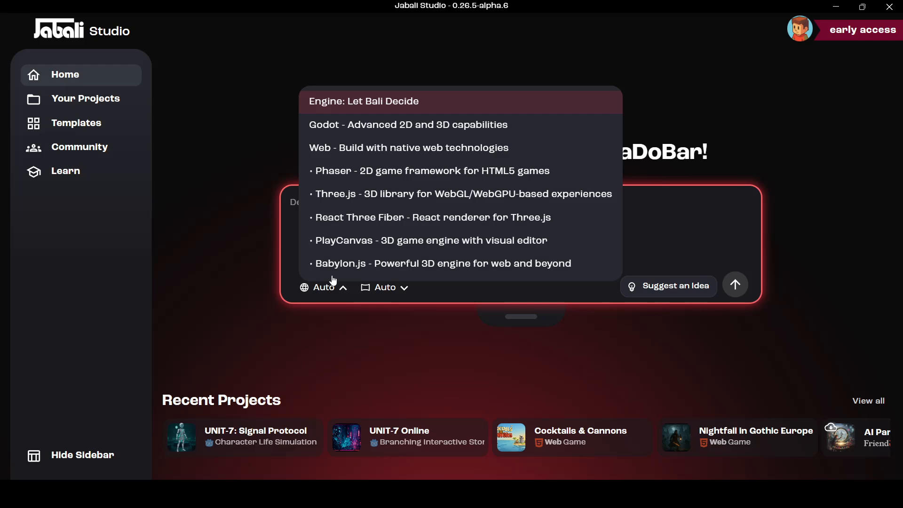
pyautogui.click(308, 124)
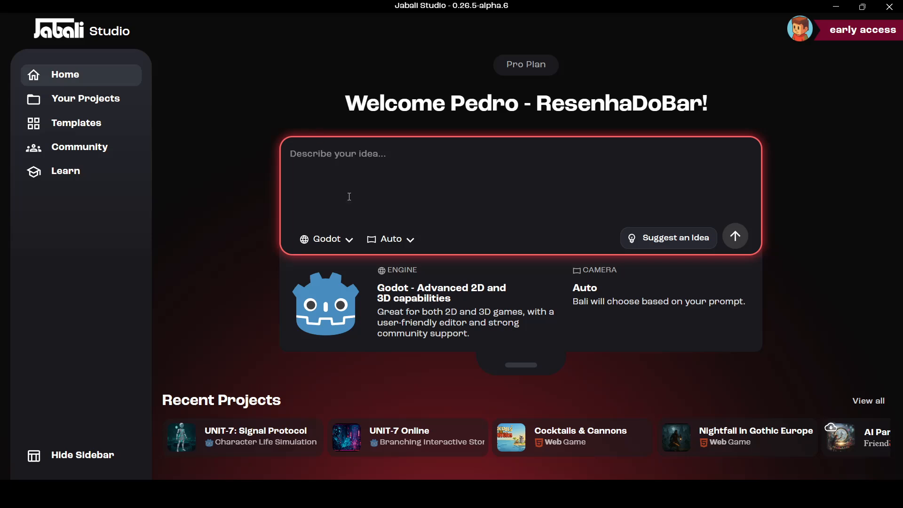
pyautogui.click(403, 240)
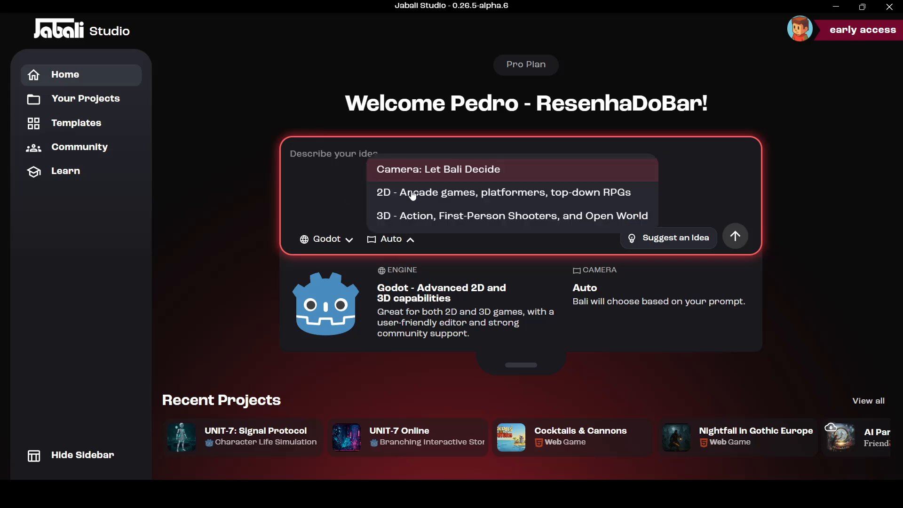
pyautogui.click(409, 215)
pyautogui.click(411, 193)
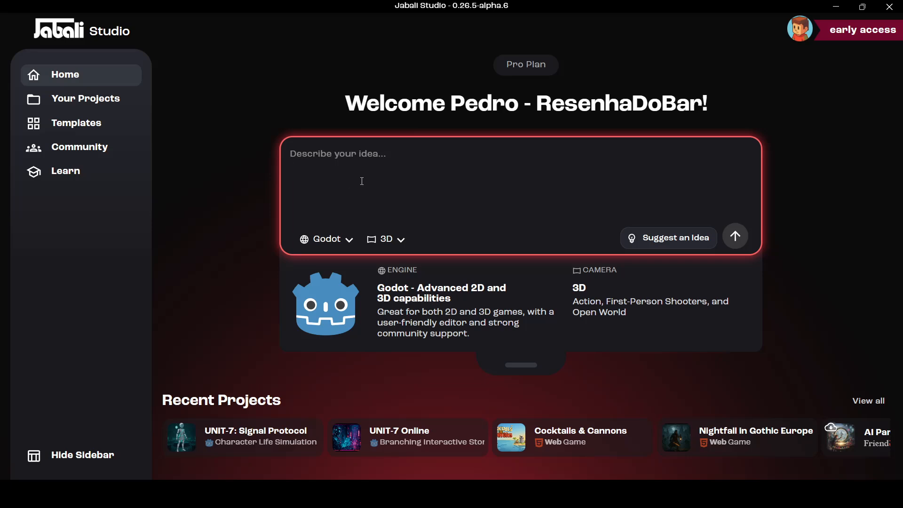
# Step: Begin the idea description with "Use llm games plugin to create a first person dungeon crawler with an AI character that I import,"
pyautogui.write('Use')
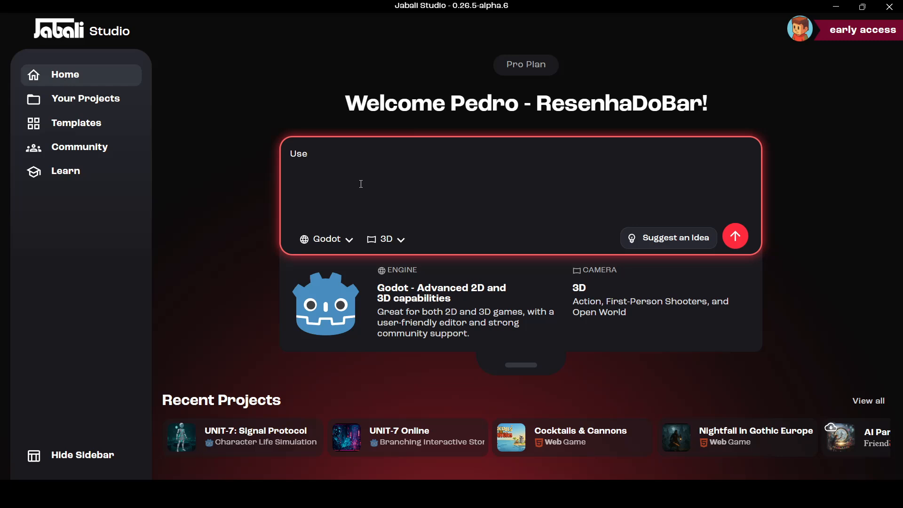
pyautogui.write(' llm games plugin to create a first ')
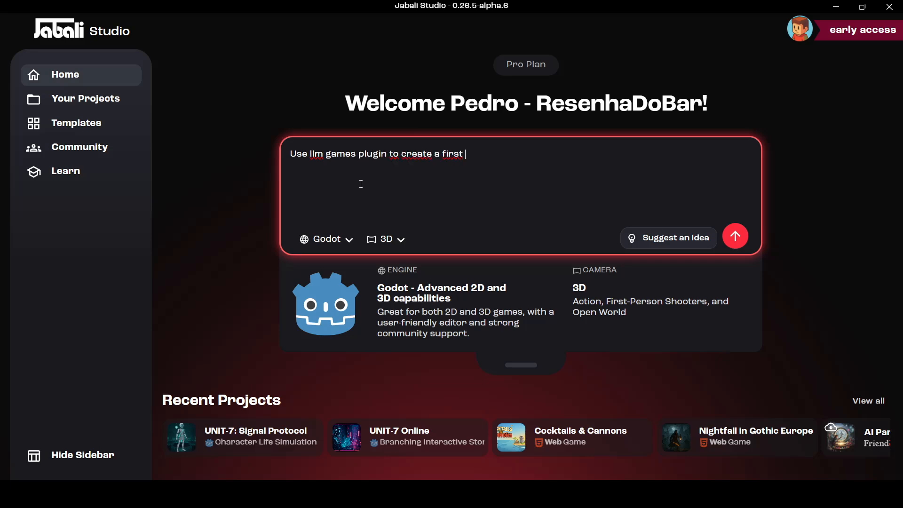
pyautogui.write('person dungeon craw')
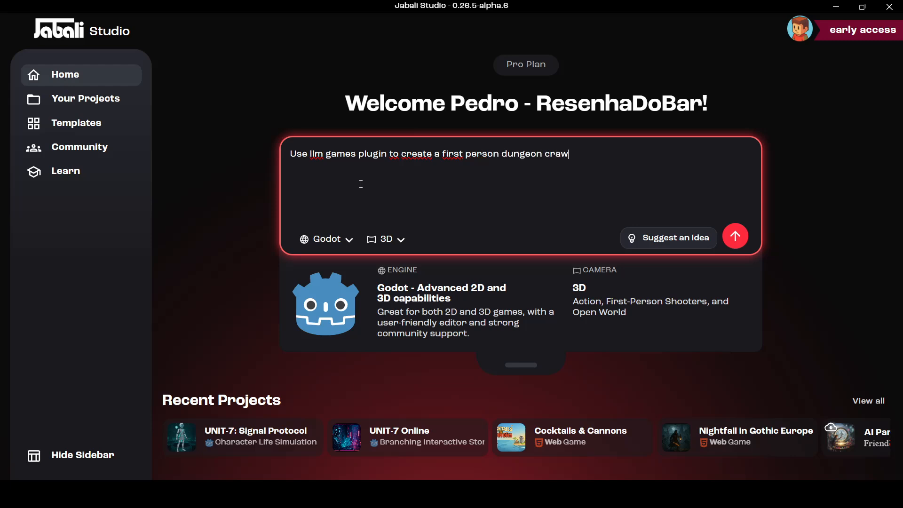
pyautogui.write('ler with a n AI character that I imor')
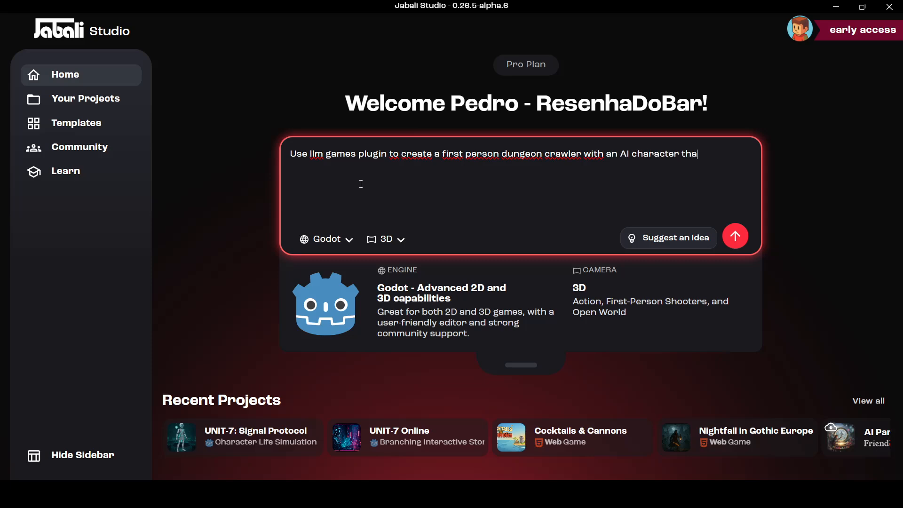
pyautogui.press('BackSpace')
pyautogui.press('BackSpace')
pyautogui.write('port, with')
pyautogui.press('BackSpace')
pyautogui.press('BackSpace')
pyautogui.press('BackSpace')
pyautogui.press('BackSpace')
# Step: Add "this cahracter should talk to us and make decisions based on the current dungeon situation and based on it's personality." and submit the idea
pyautogui.write('this cahracter s')
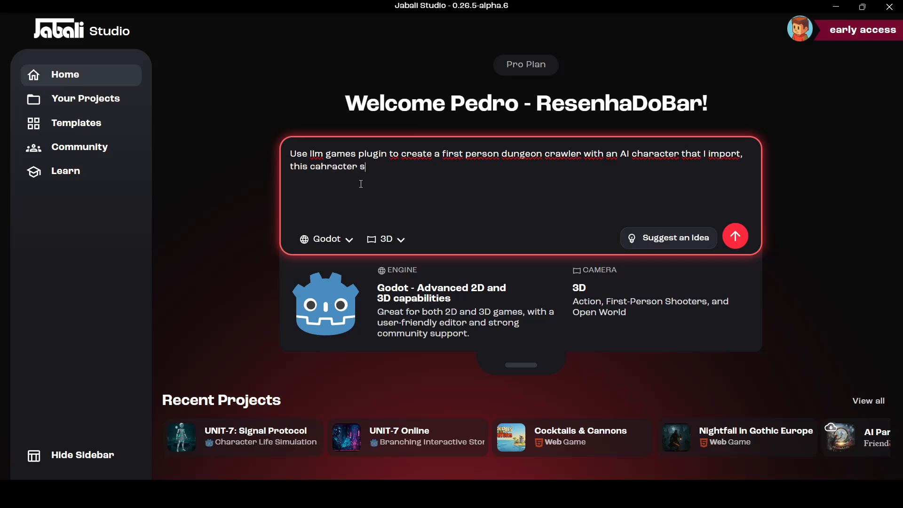
pyautogui.write('hould talk to us and make d')
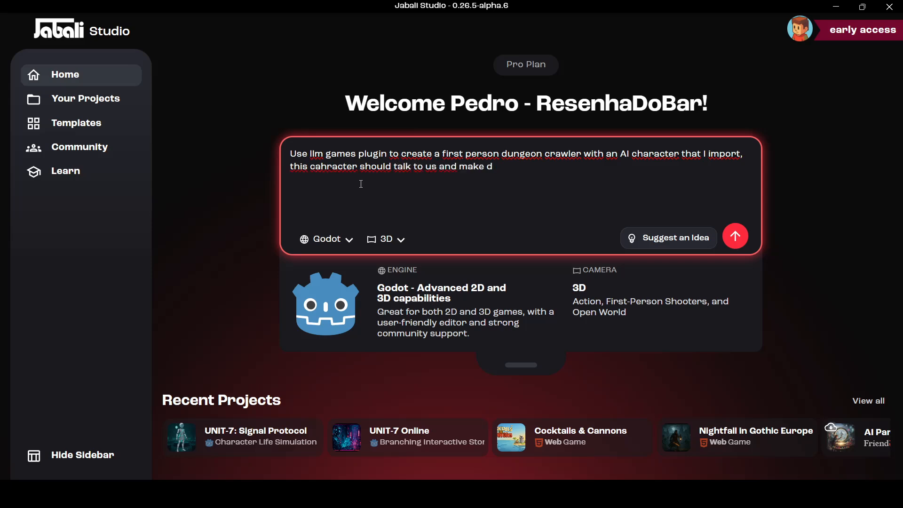
pyautogui.write('ecisions based on')
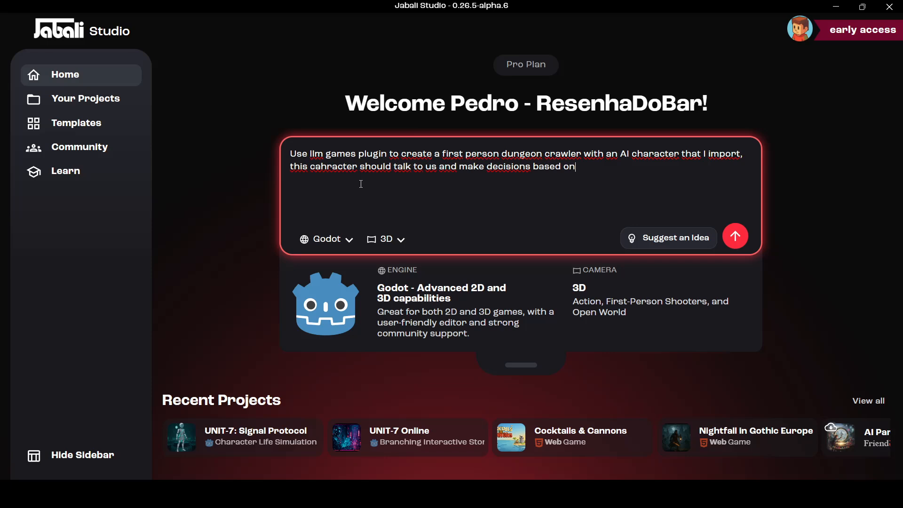
pyautogui.write(' the current dungeon ')
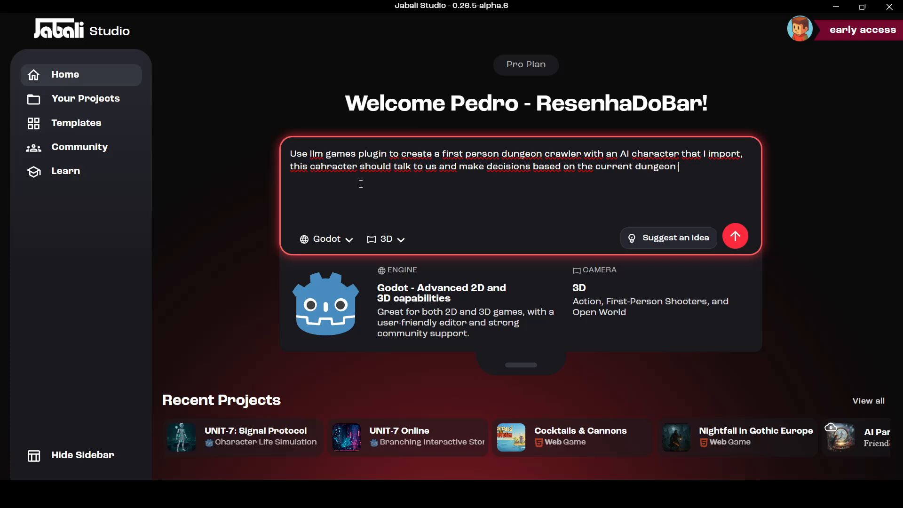
pyautogui.write('situation and base')
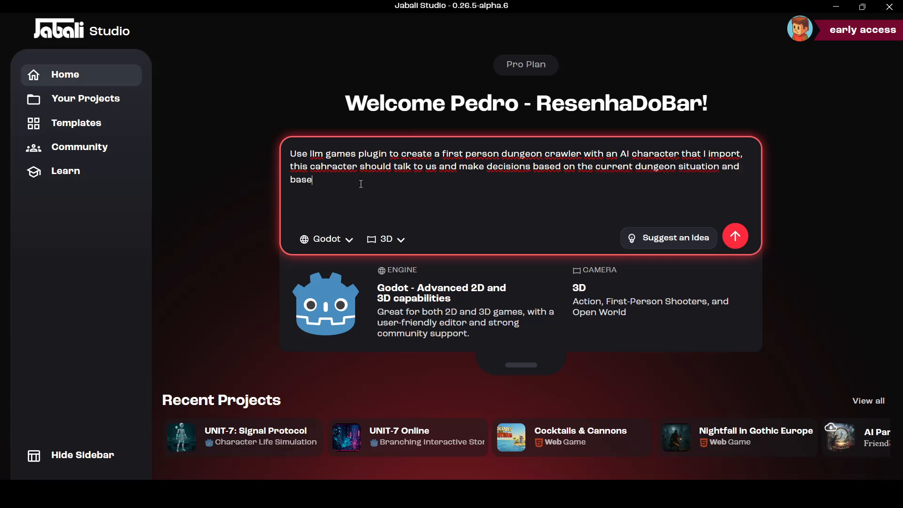
pyautogui.write("d on it's personality.")
pyautogui.press('Return')
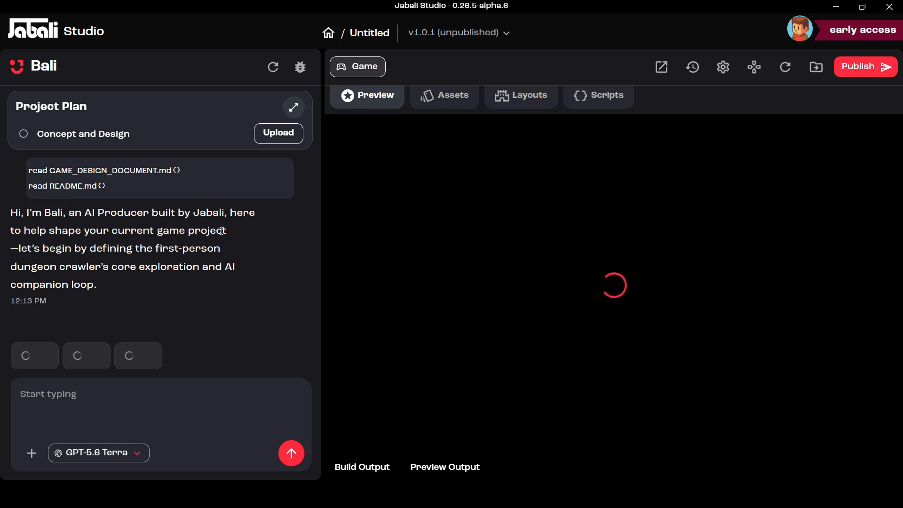
# Step: Upload the character image main_zemane-c48aacec3d82_spec_v2.png into the project's assets folder
pyautogui.click(444, 95)
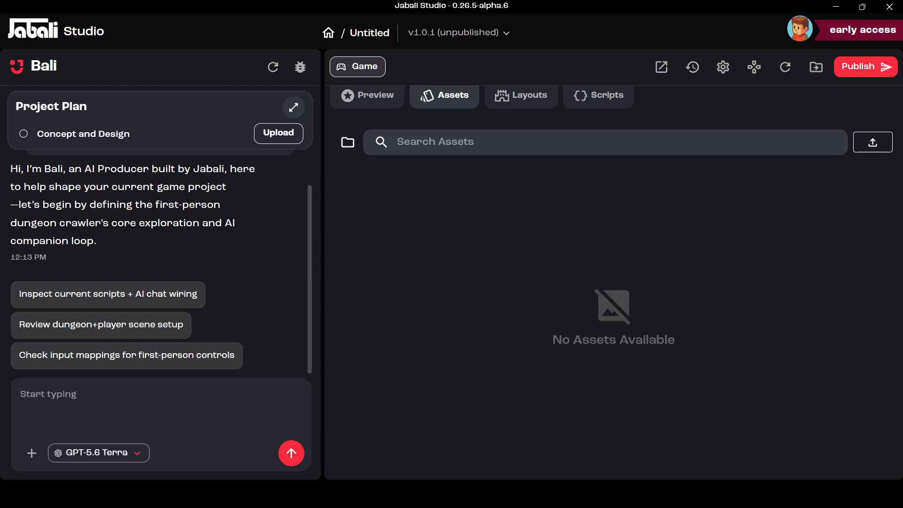
pyautogui.moveTo(902, 283); pyautogui.dragTo(554, 273)
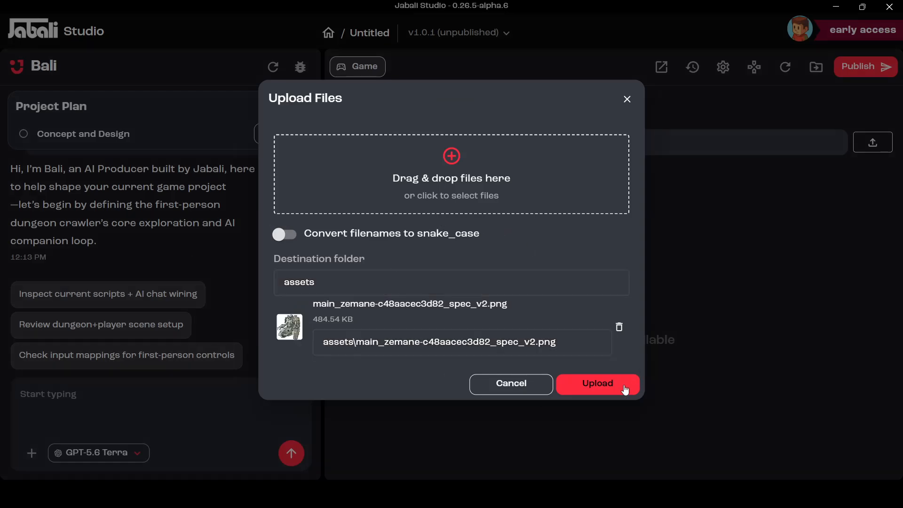
pyautogui.click(613, 381)
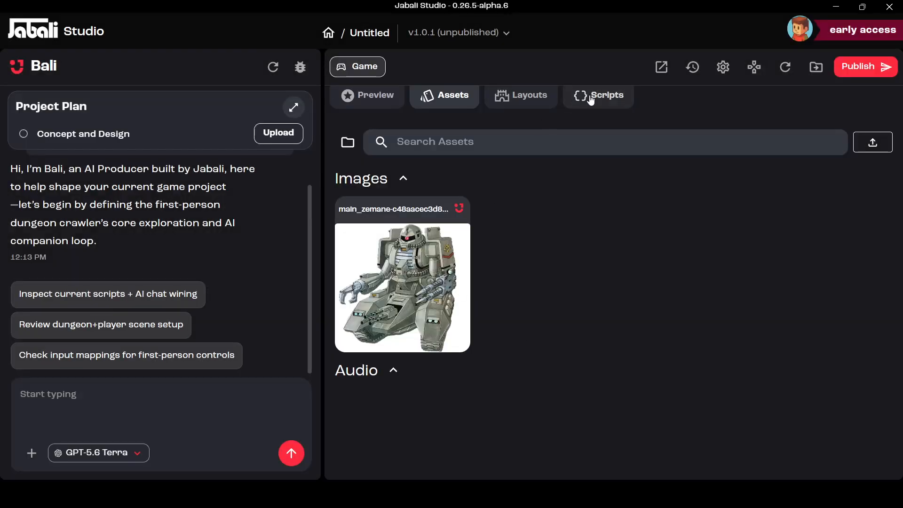
# Step: Upload main_zemane-c48aacec3d82_spec_v2.json to the uploads folder among the project's scripts, copying its destination path
pyautogui.click(613, 99)
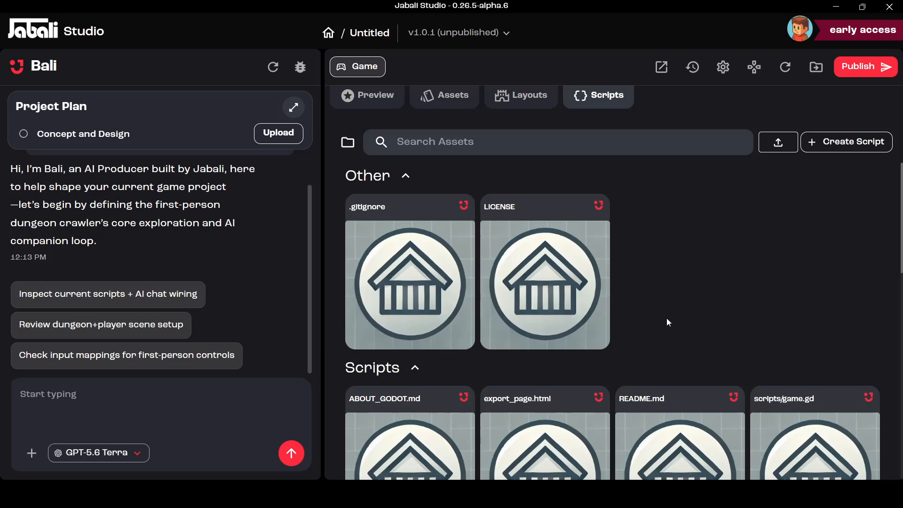
pyautogui.moveTo(667, 318); pyautogui.dragTo(667, 314)
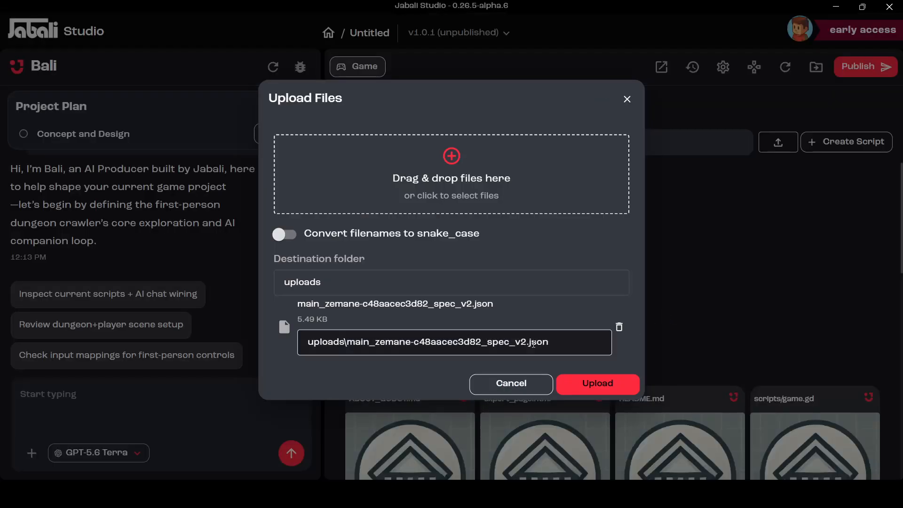
pyautogui.tripleClick(533, 344)
pyautogui.hotkey('ctrl', 'c')
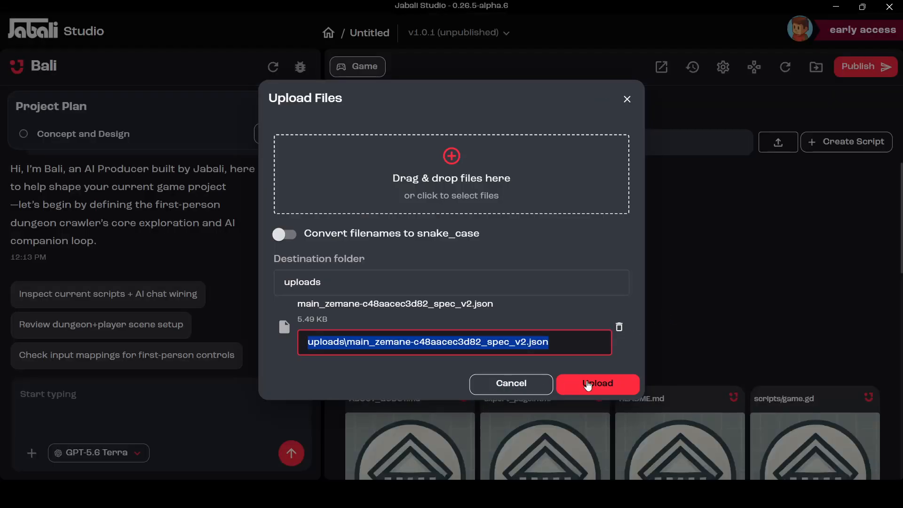
pyautogui.click(585, 382)
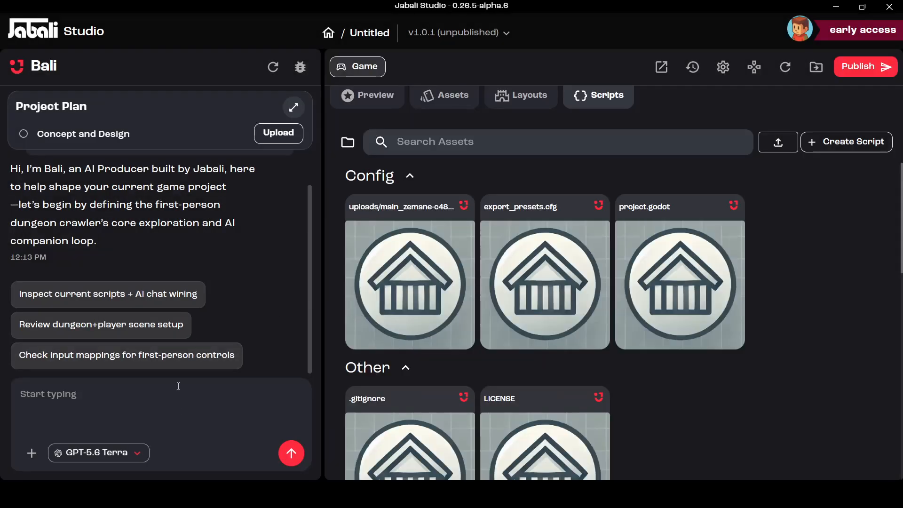
# Step: Start the prompt with "Use the image I just uploaded for our companion avatar and use this json for it's personality" and the copied JSON path
pyautogui.write('Use the image I just upl')
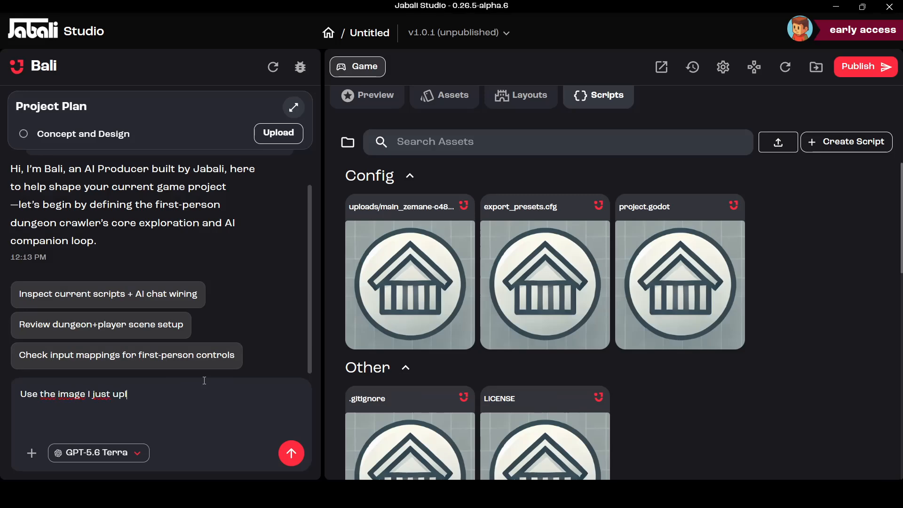
pyautogui.write('oaded for our ')
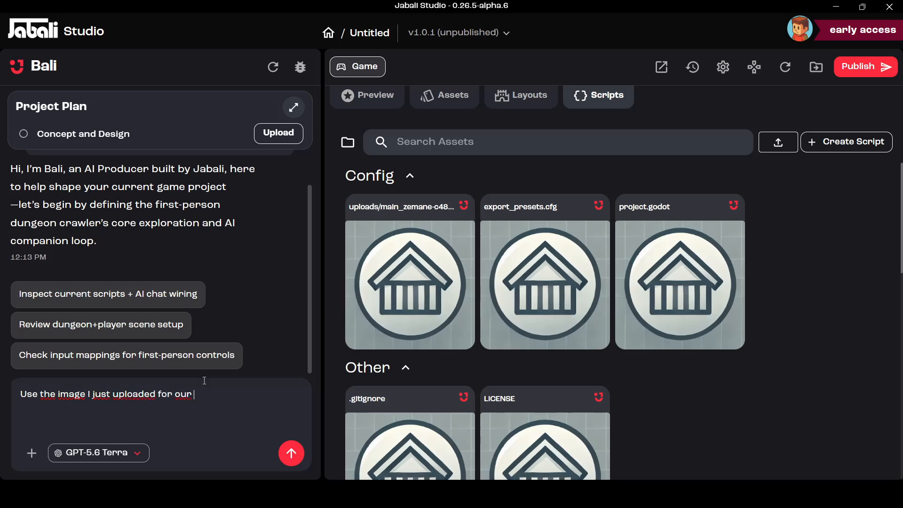
pyautogui.write('companion avatar and use this')
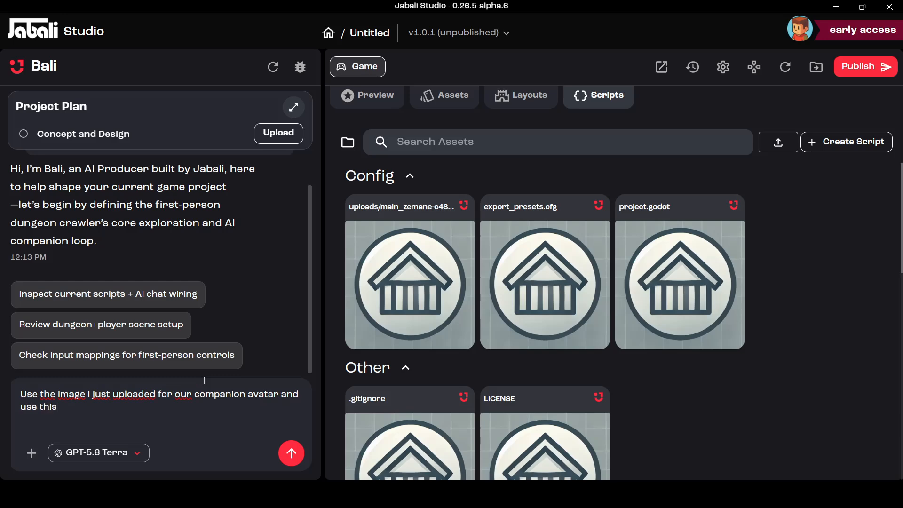
pyautogui.write(" json for it's personality")
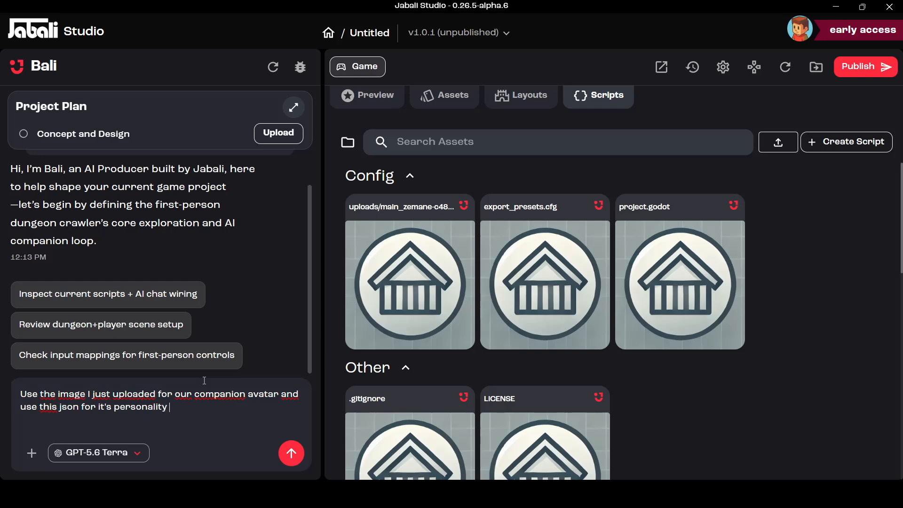
pyautogui.hotkey('ctrl', 'v')
pyautogui.hotkey('shift', 'Return')
pyautogui.hotkey('shift', 'Return')
# Step: Add to the prompt "Build me a playable first person dungeon crawler in a 'maze-like' sscenario where the AI character works/comments and acts on different situations"
pyautogui.write('Build')
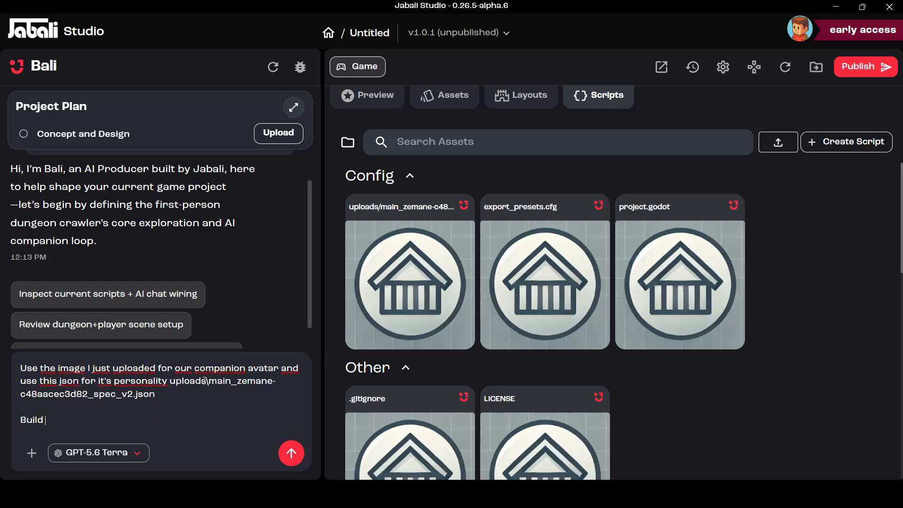
pyautogui.write(' me a playable firs')
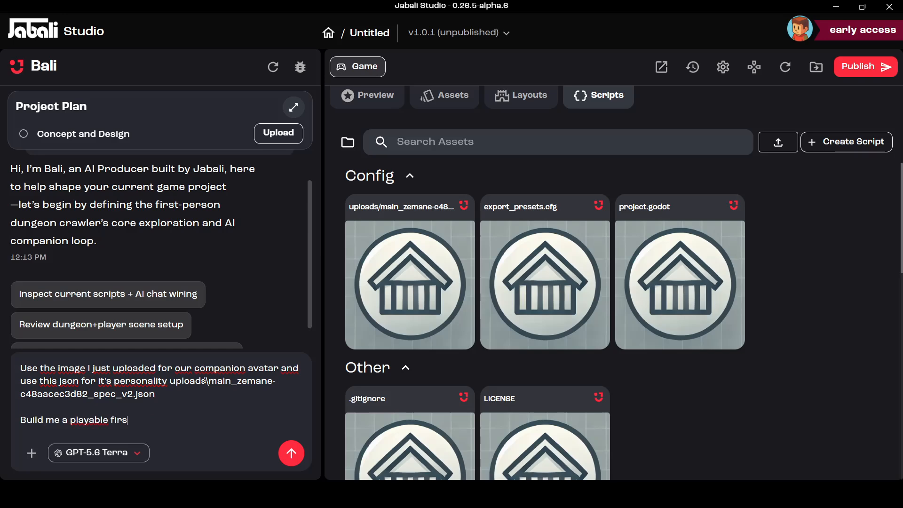
pyautogui.write('t person dungeon ')
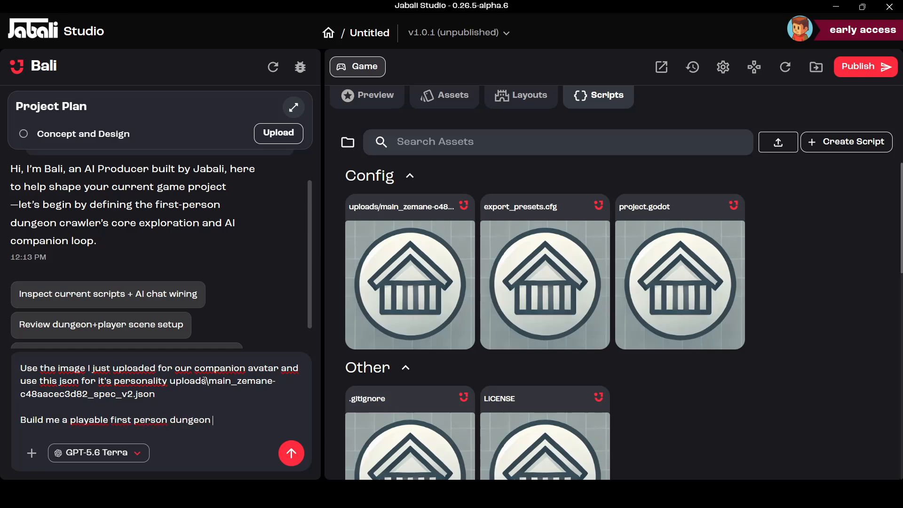
pyautogui.write("crawler in a 'maze-like' ssc")
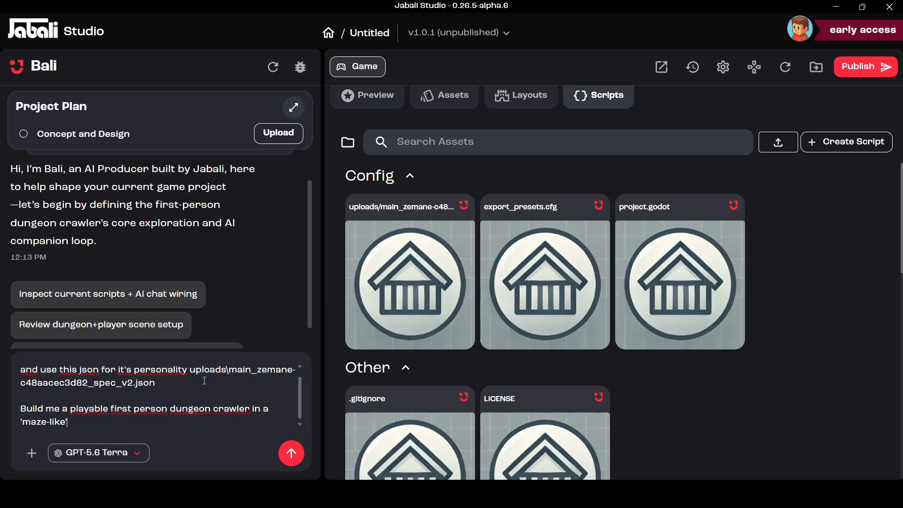
pyautogui.write('enario where the AI character w')
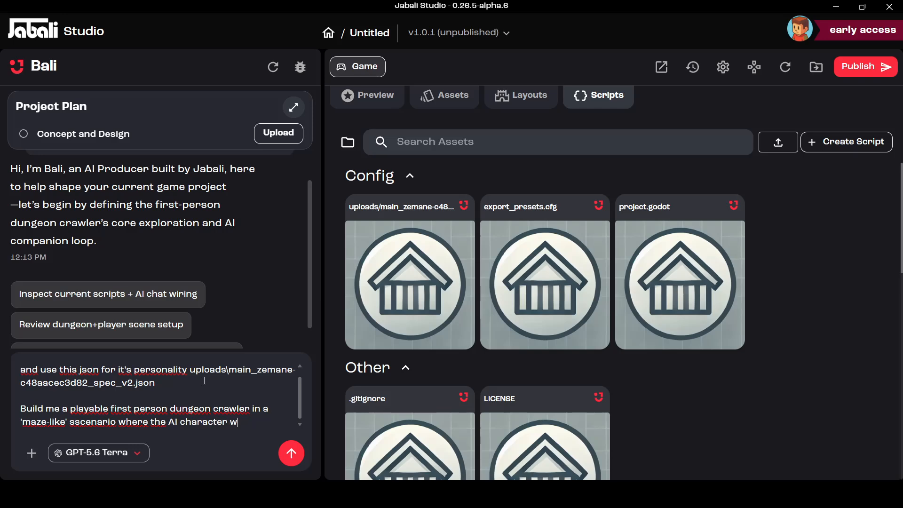
pyautogui.write('orks/comments a')
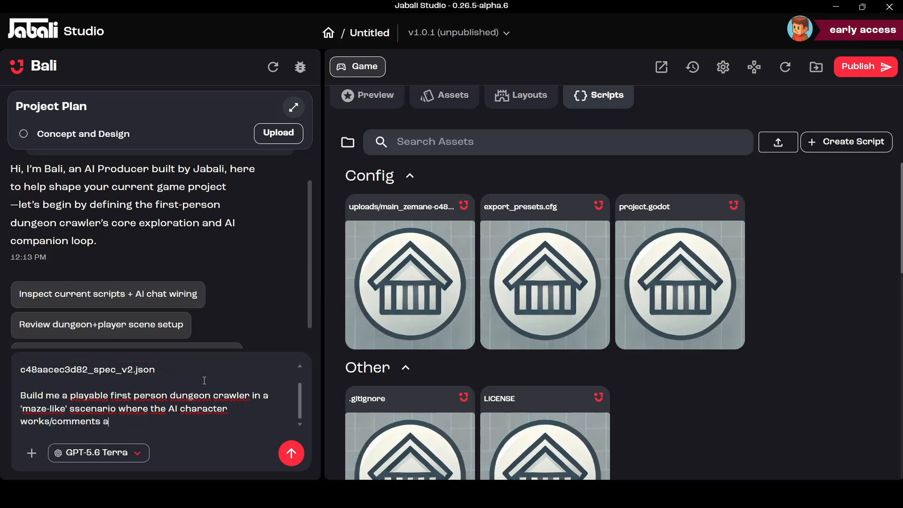
pyautogui.write('nd acts on different')
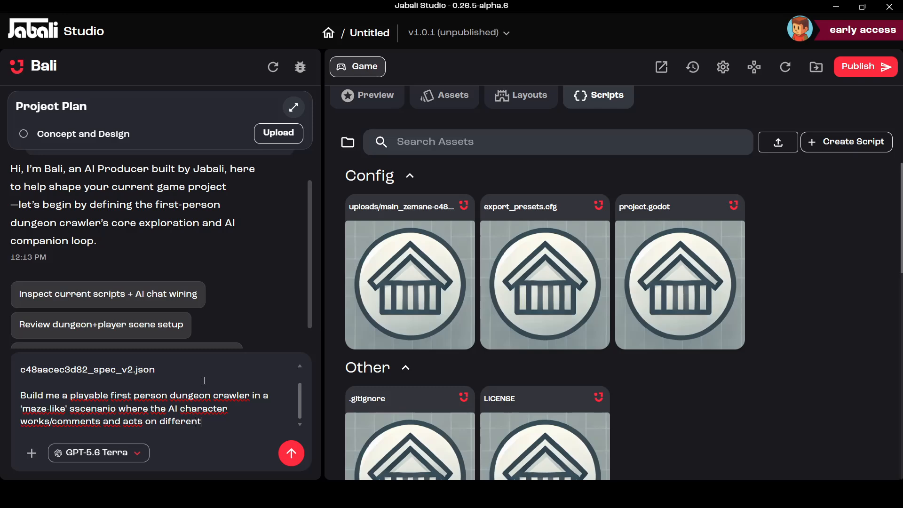
pyautogui.write(' situations')
# Step: Set the assistant's model to GPT-5.6 Sol and its behavior to Autonomous, and send the prompt
pyautogui.click(119, 451)
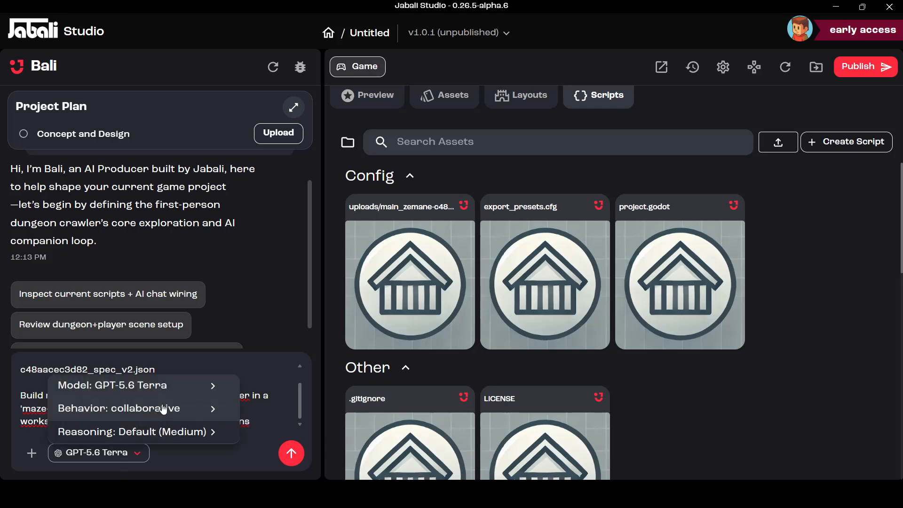
pyautogui.click(176, 382)
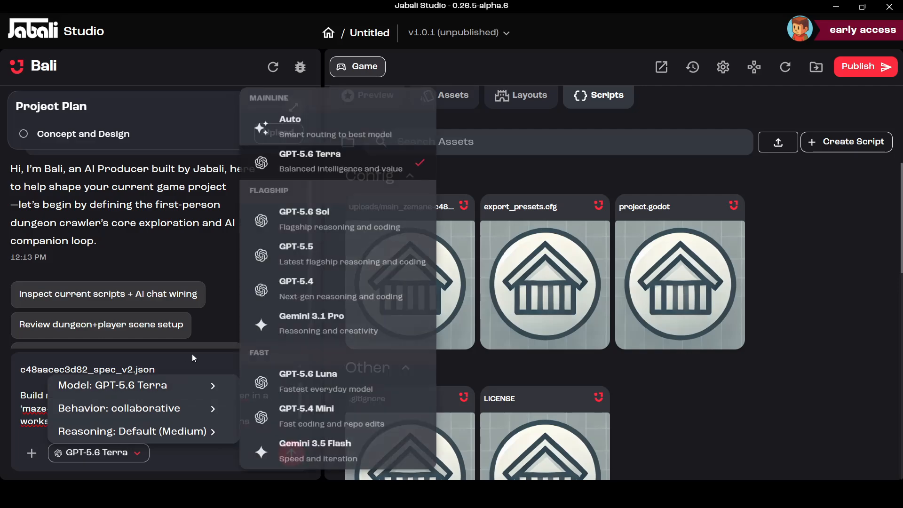
pyautogui.click(353, 222)
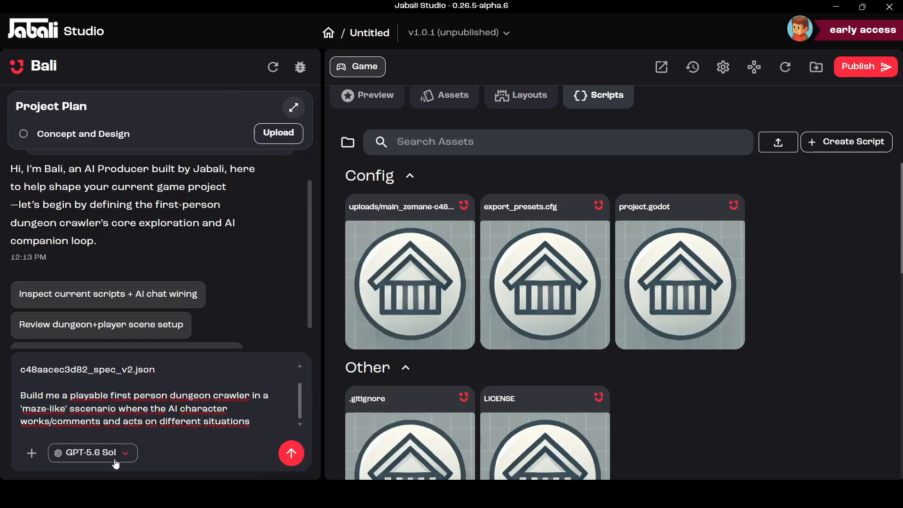
pyautogui.click(158, 431)
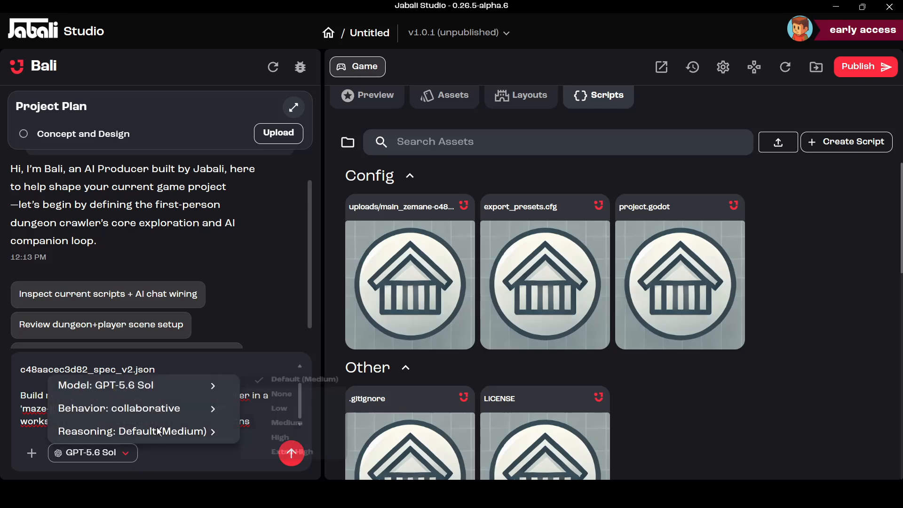
pyautogui.click(124, 408)
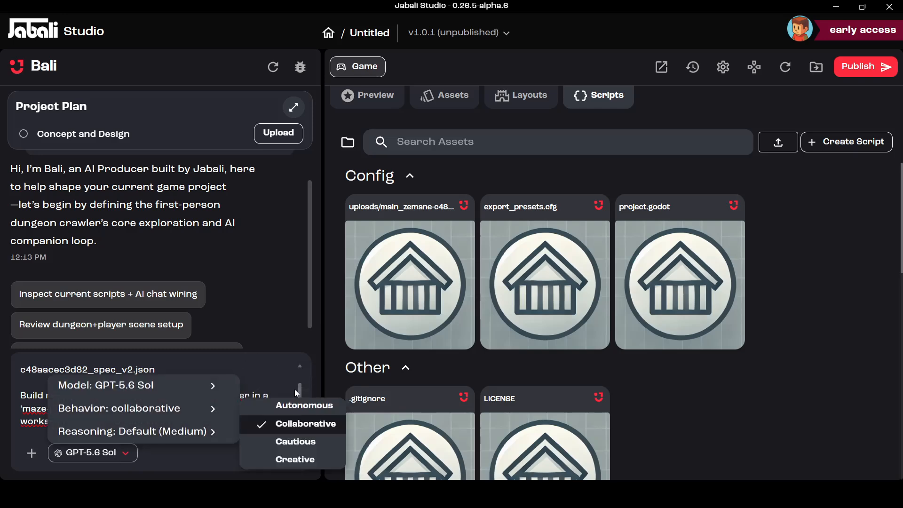
pyautogui.click(305, 406)
pyautogui.click(254, 321)
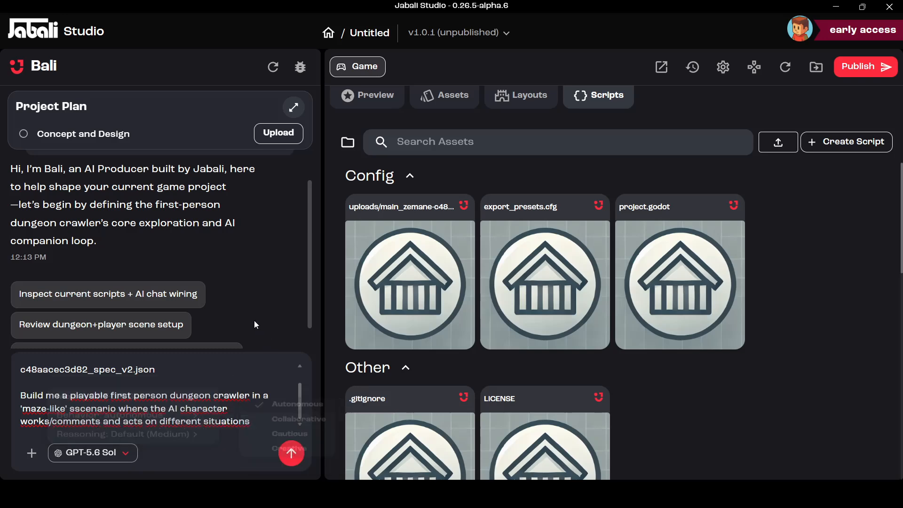
pyautogui.click(291, 453)
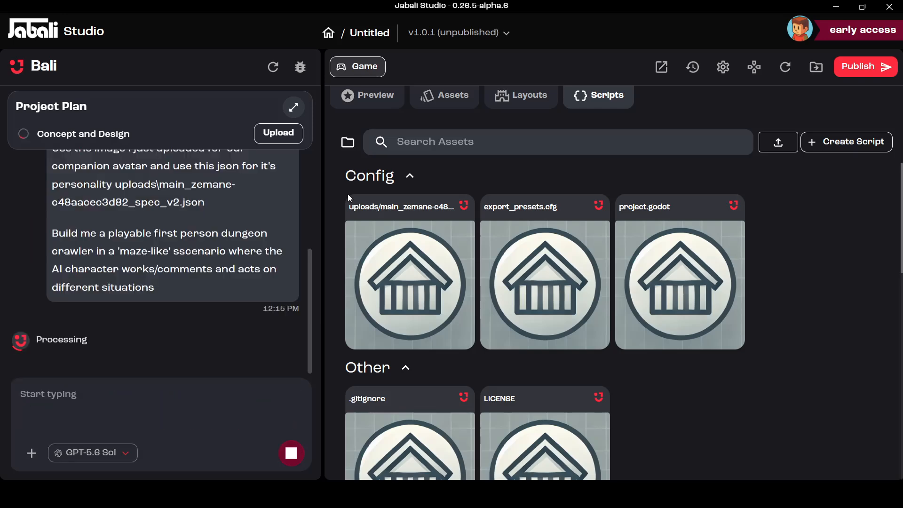
# Step: Check the game preview and the uploaded image during generation, and read the assistant's work log and implementation summary
pyautogui.click(364, 98)
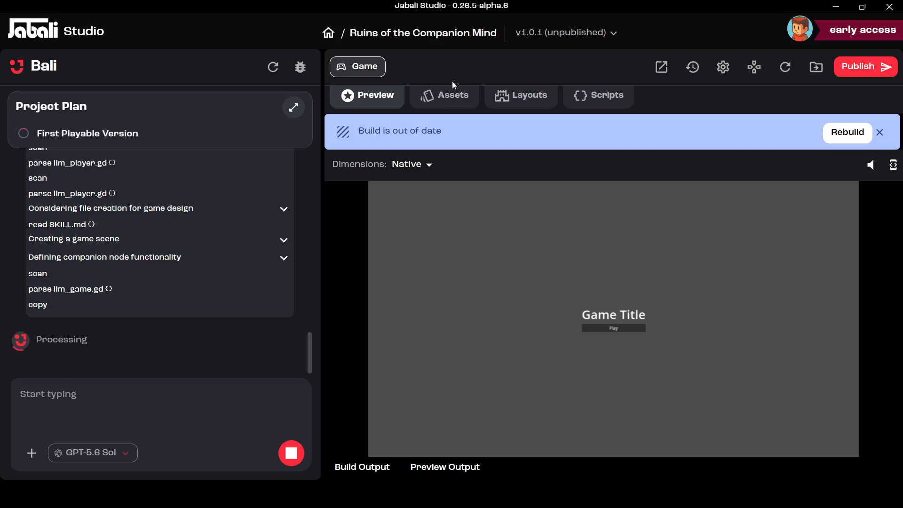
pyautogui.click(436, 102)
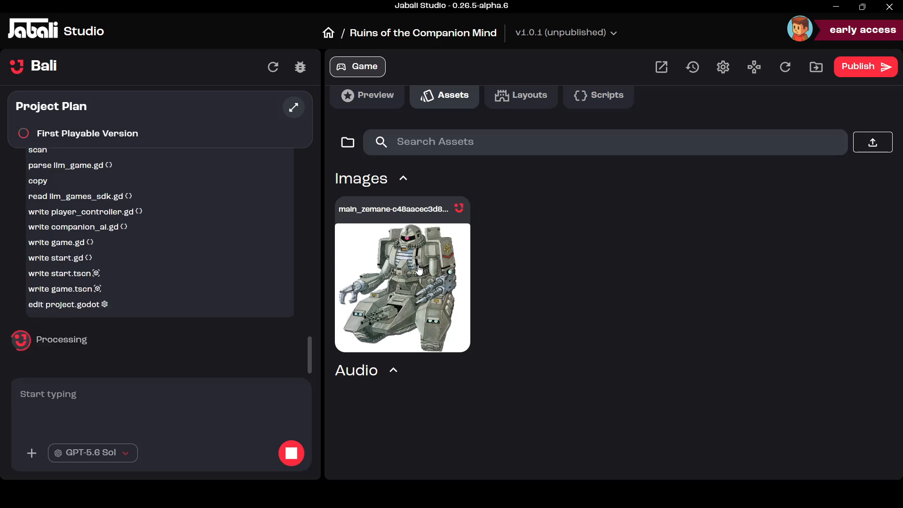
pyautogui.click(354, 99)
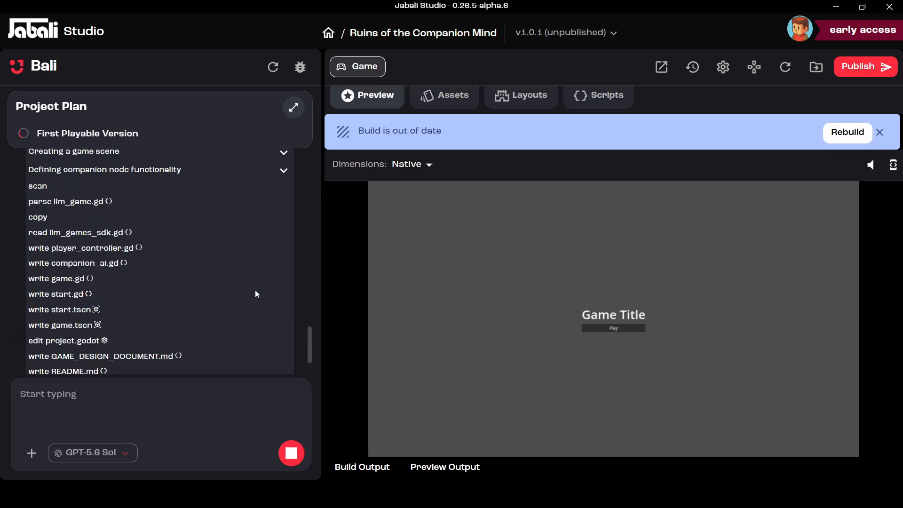
pyautogui.scroll(3, 170, 296)
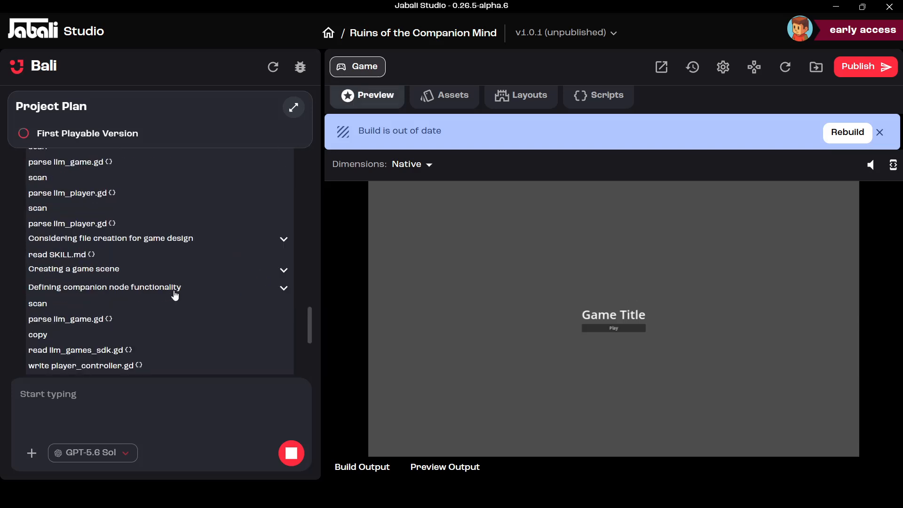
pyautogui.scroll(-3, 173, 290)
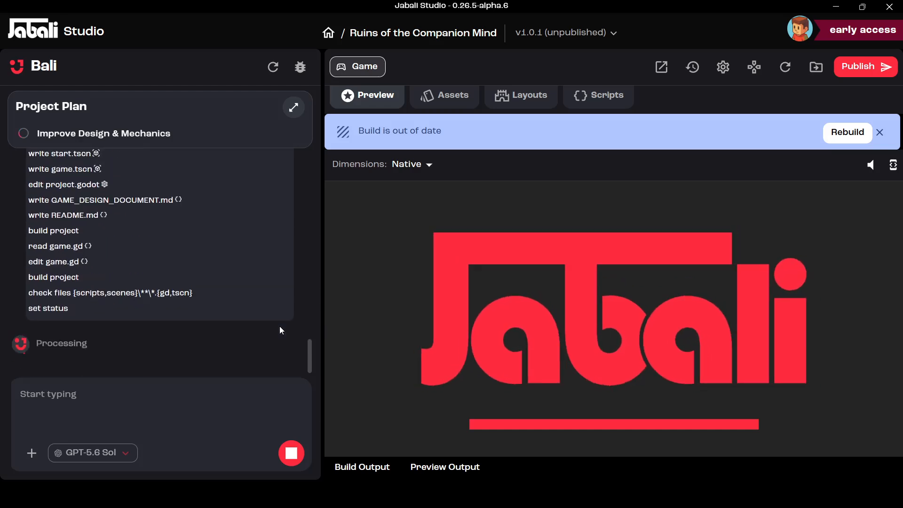
pyautogui.scroll(4, 279, 328)
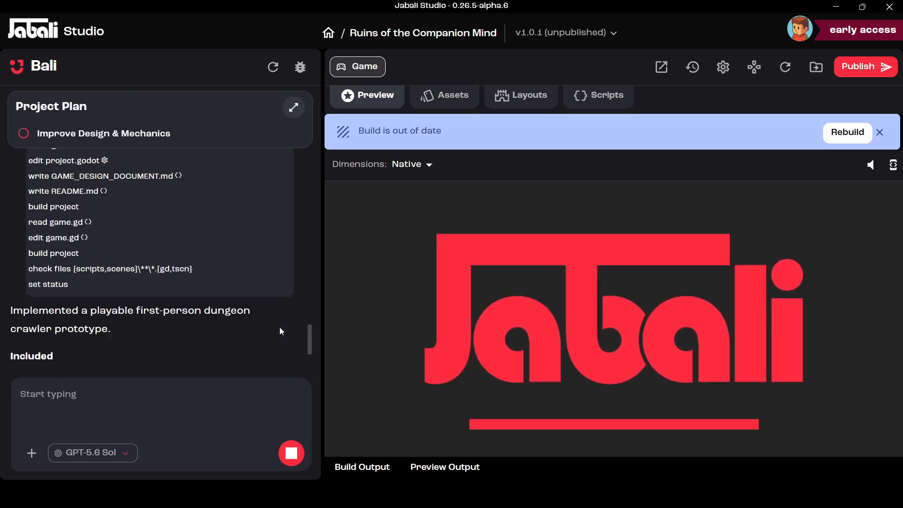
pyautogui.scroll(-5, 279, 331)
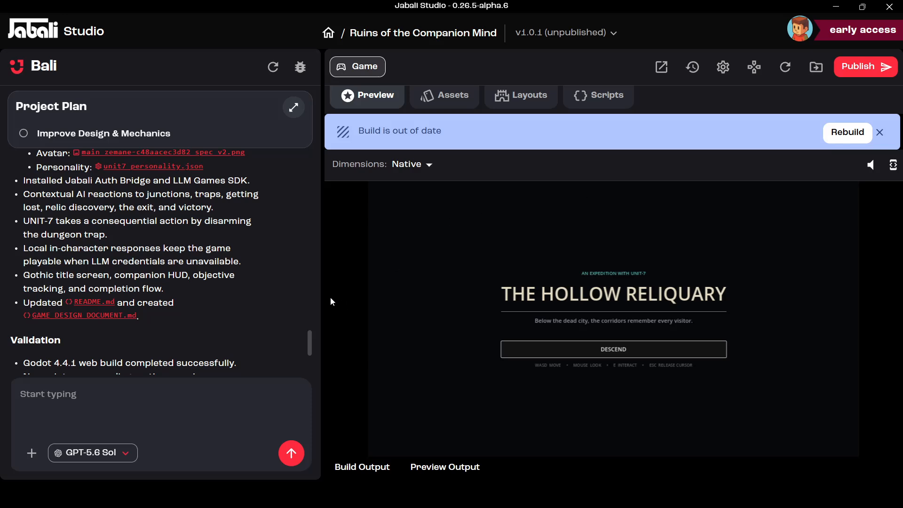
# Step: Start the dungeon game in the preview, and examine its preview and build output logs
pyautogui.click(554, 349)
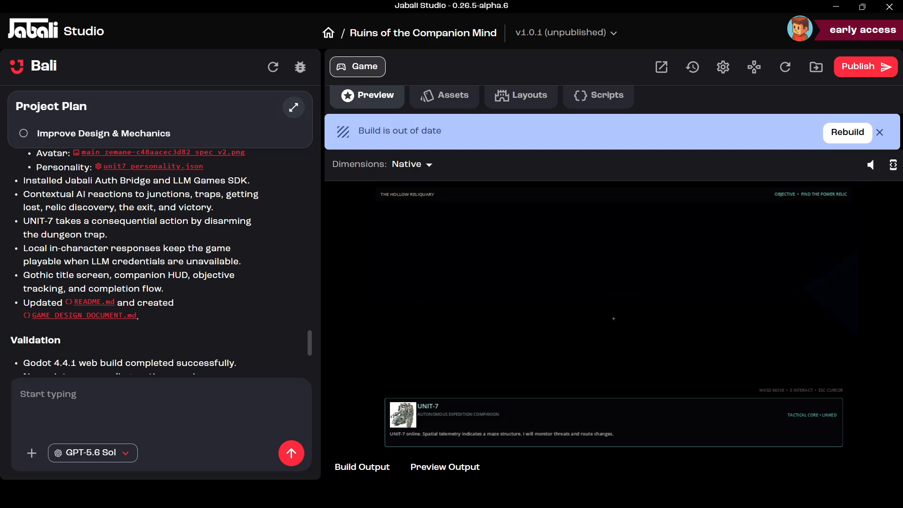
pyautogui.click(457, 467)
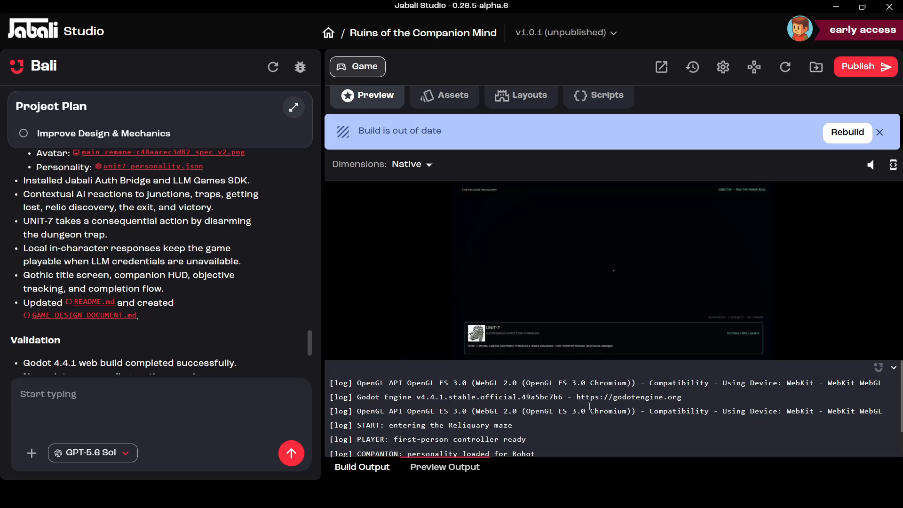
pyautogui.click(374, 468)
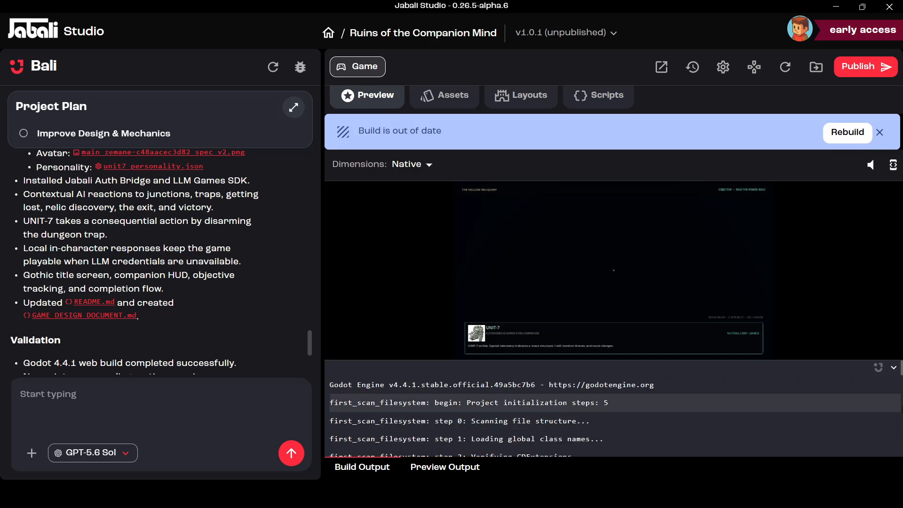
# Step: Read the build output log through to its end and collapse the log view
pyautogui.scroll(-7, 895, 373)
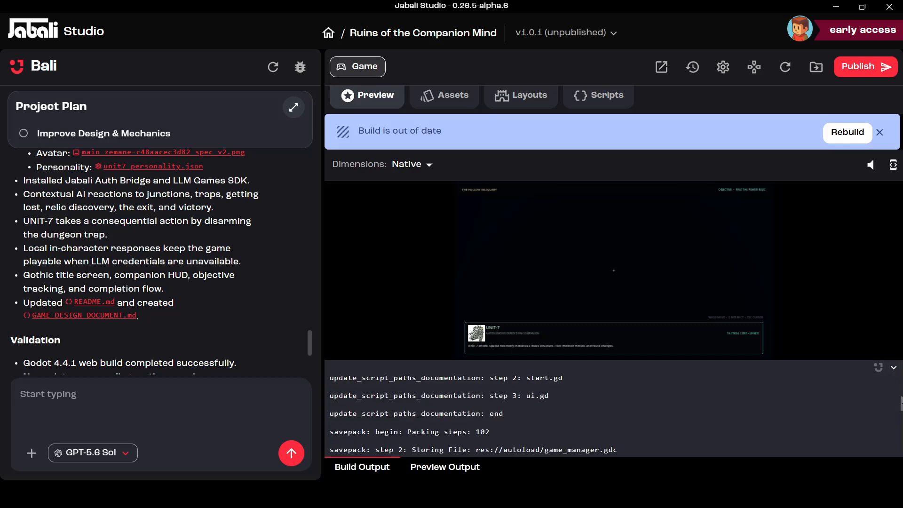
pyautogui.scroll(-15, 901, 417)
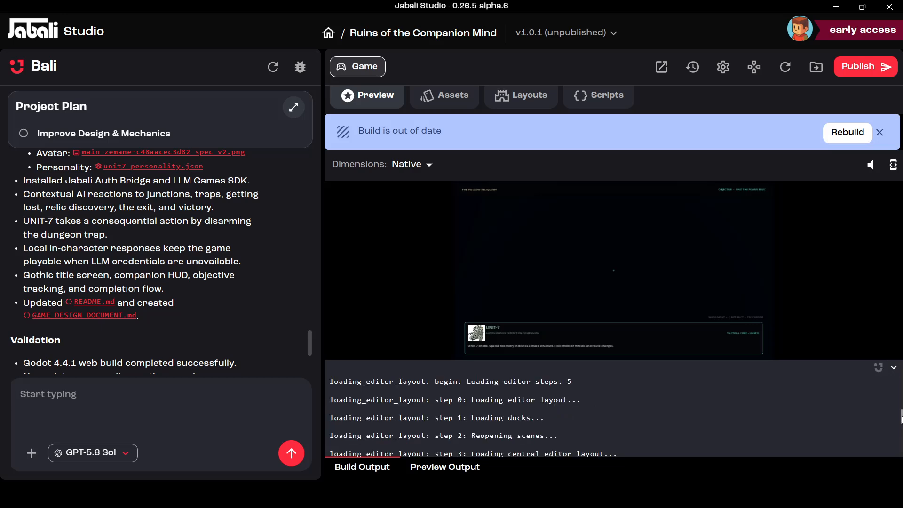
pyautogui.scroll(-10, 901, 442)
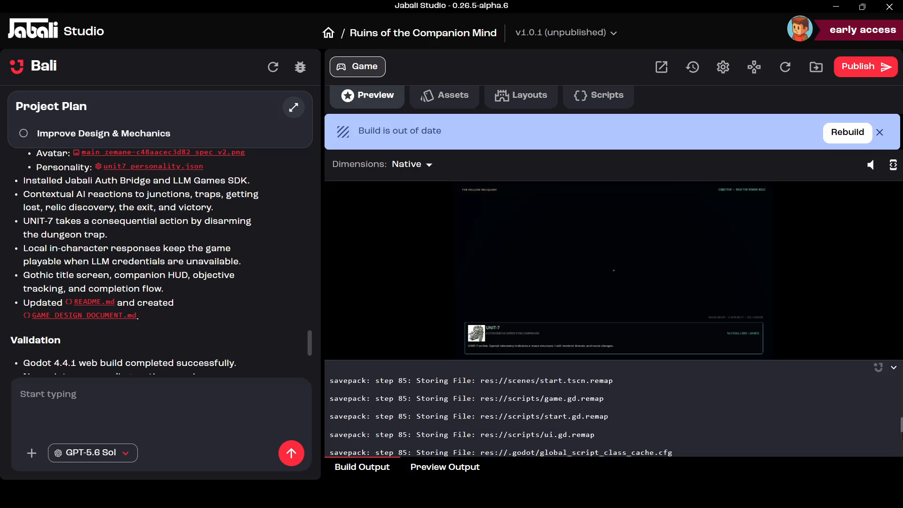
pyautogui.scroll(-3, 901, 433)
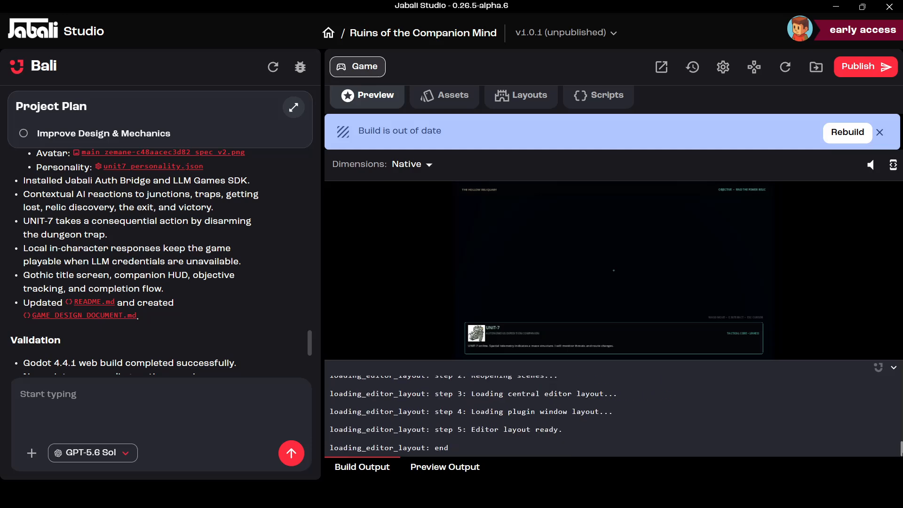
pyautogui.click(894, 367)
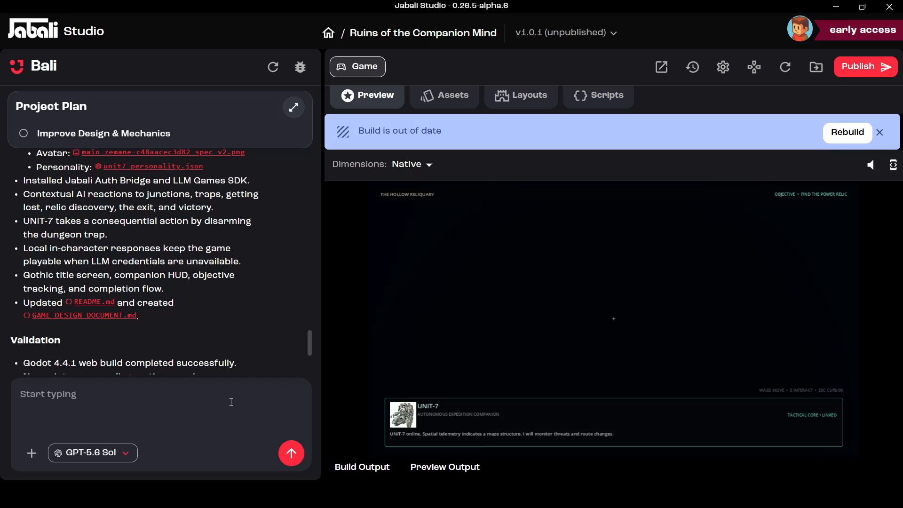
# Step: Send the assistant the message "I only see darkness, not sure what's wrong"
pyautogui.write('I only see darknes')
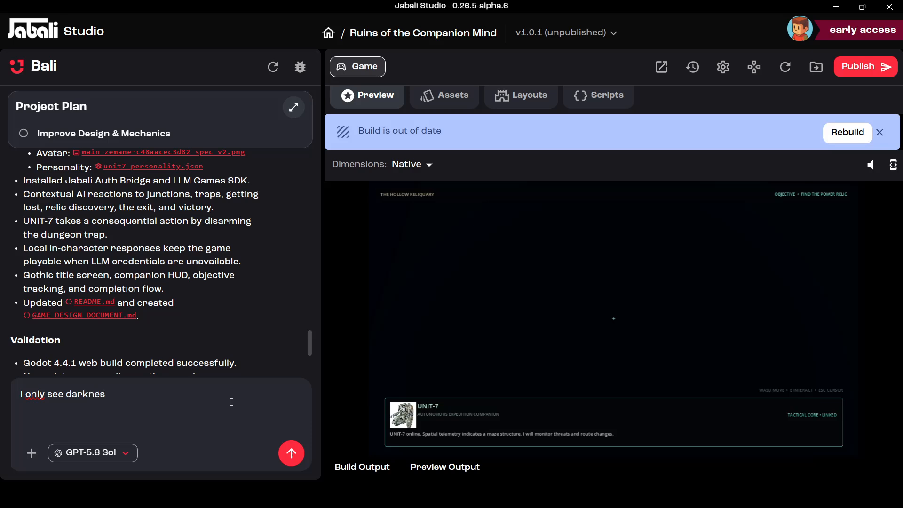
pyautogui.write("s, not sure what's wrong")
pyautogui.press('Return')
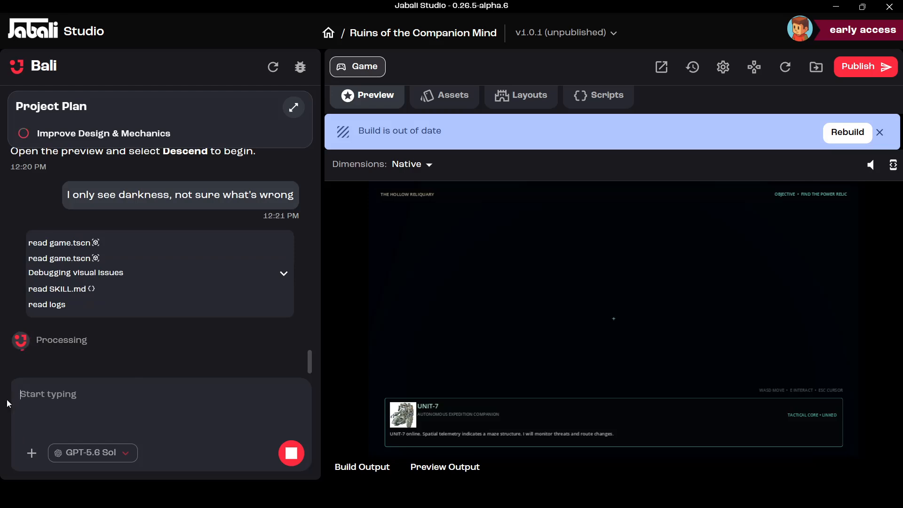
pyautogui.click(31, 451)
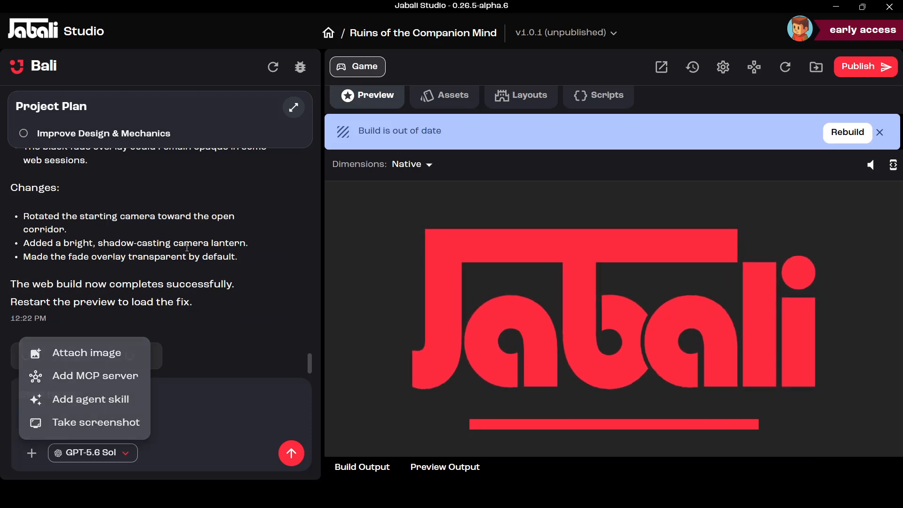
pyautogui.click(224, 264)
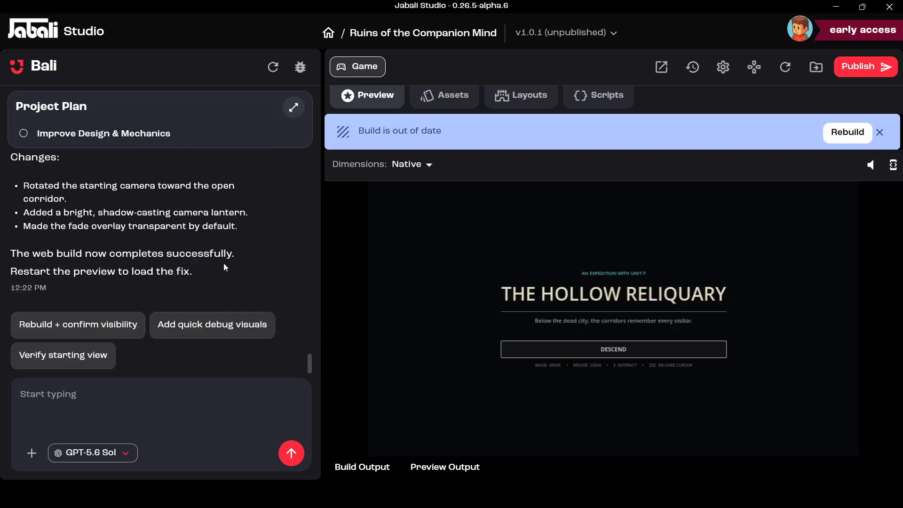
# Step: Start The Hollow Reliquary in the preview and walk through the maze corridors to test the lighting and UNIT-7's comments
pyautogui.click(589, 348)
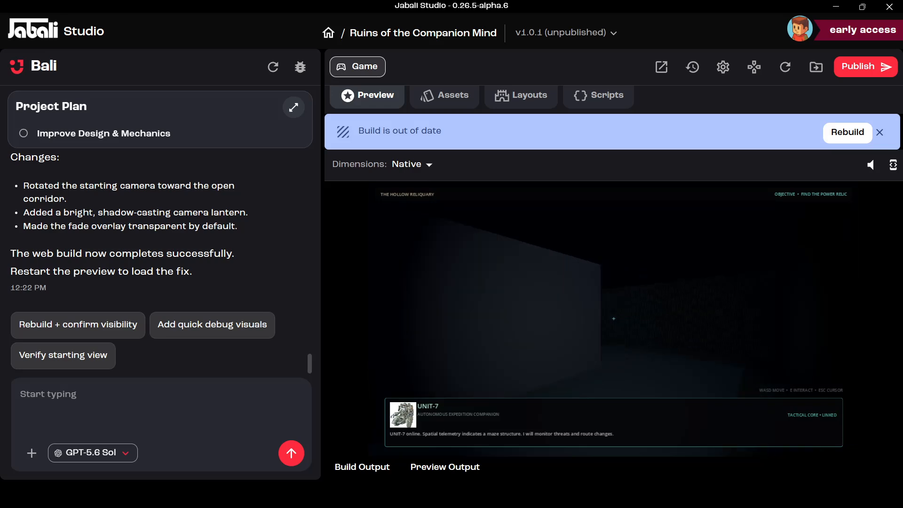
pyautogui.press('w')
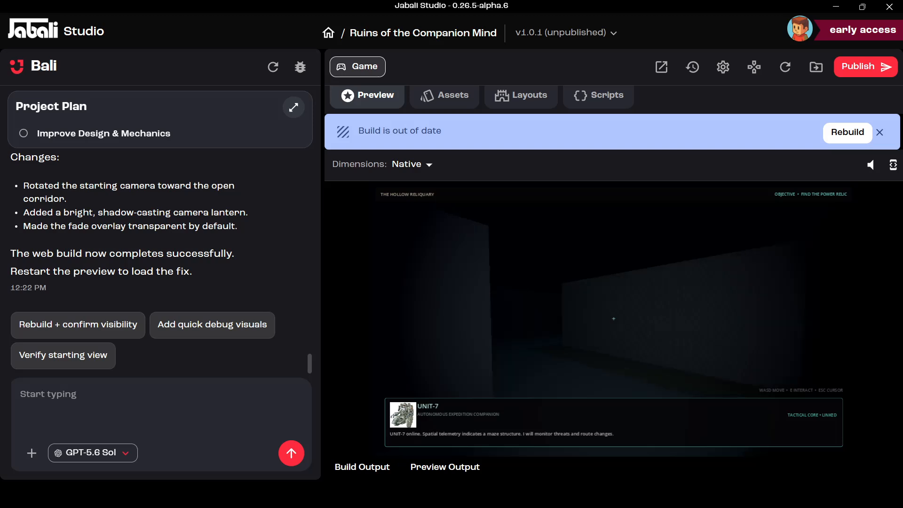
pyautogui.press('s')
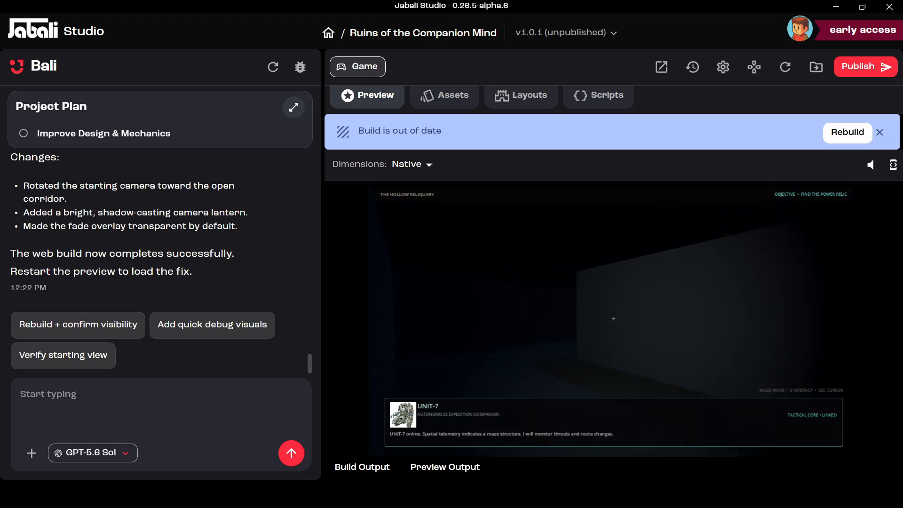
pyautogui.press('w')
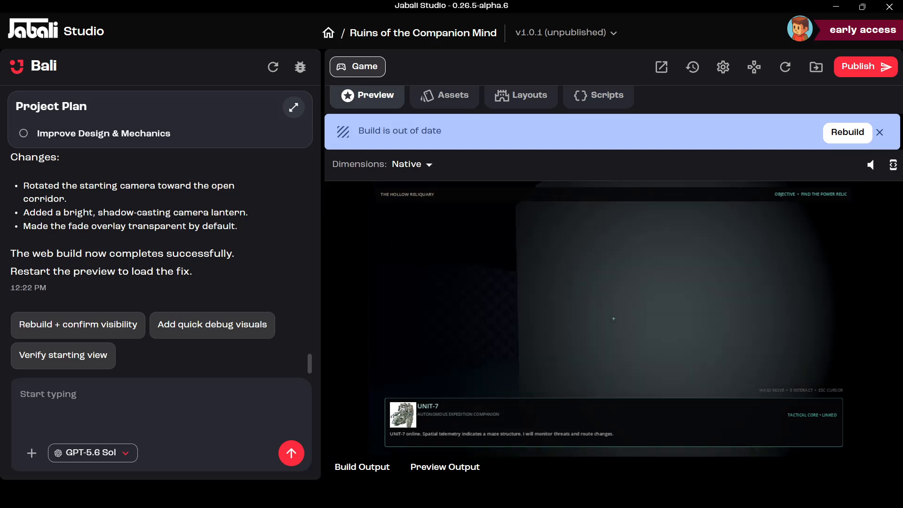
pyautogui.press('w')
pyautogui.press('w')
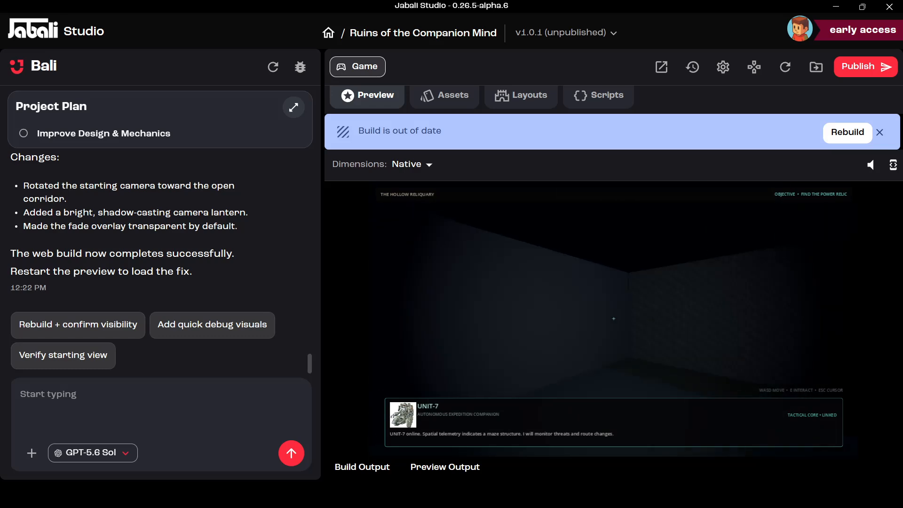
pyautogui.press('w')
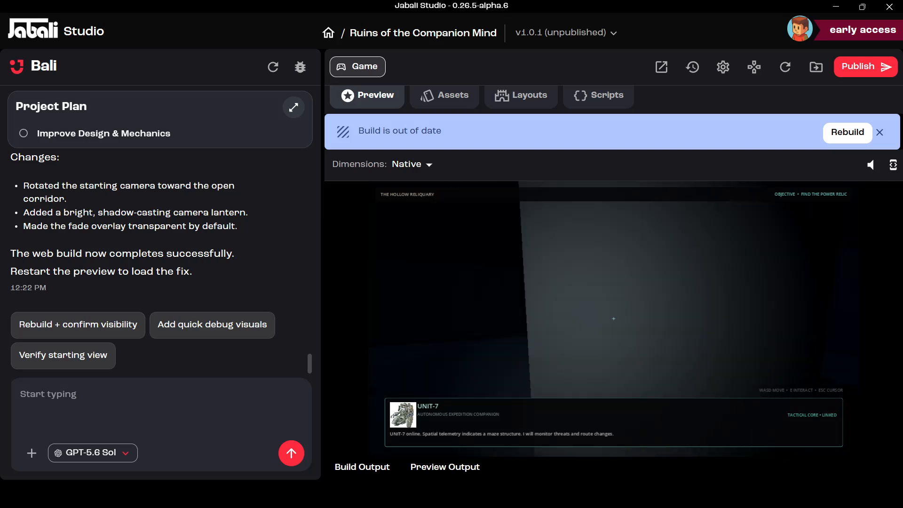
pyautogui.press('w')
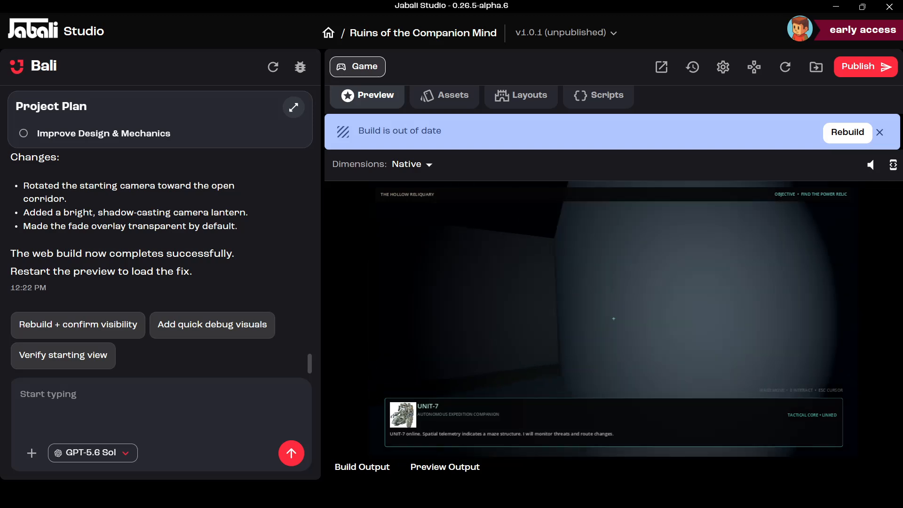
pyautogui.press('w')
pyautogui.press('w')
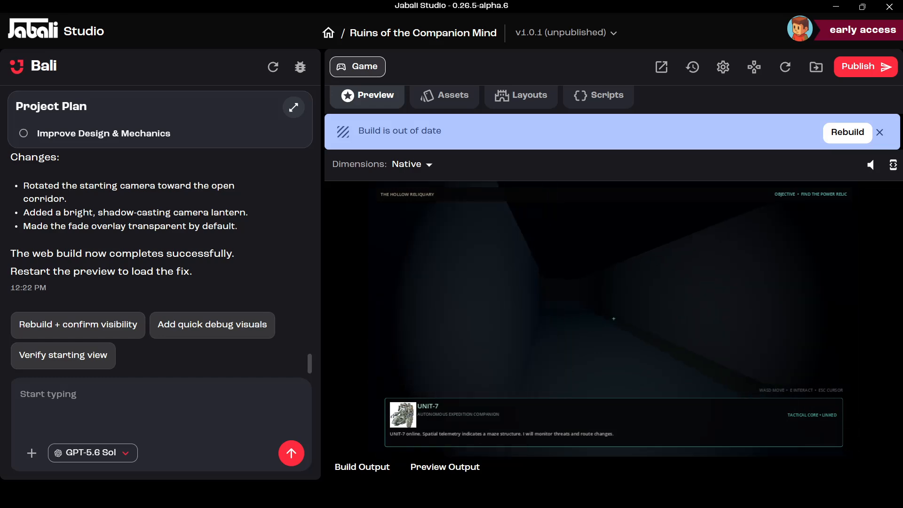
pyautogui.press('w')
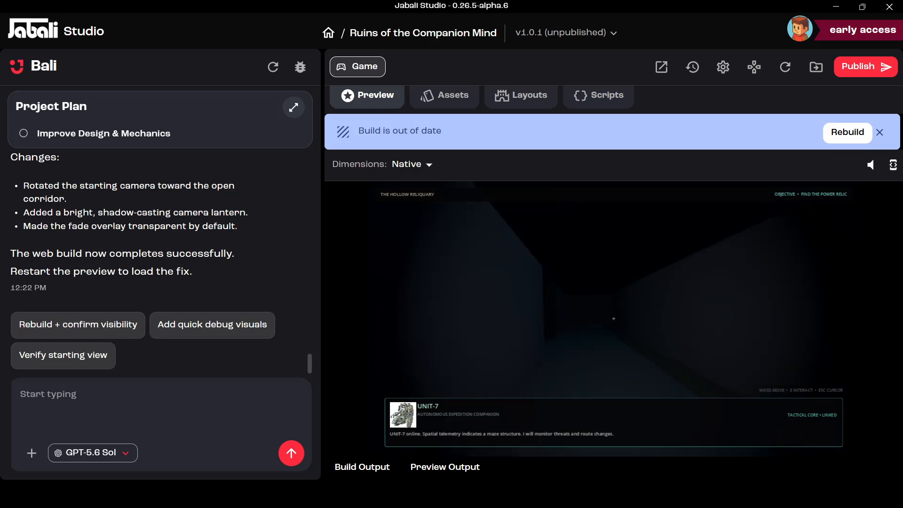
pyautogui.press('w')
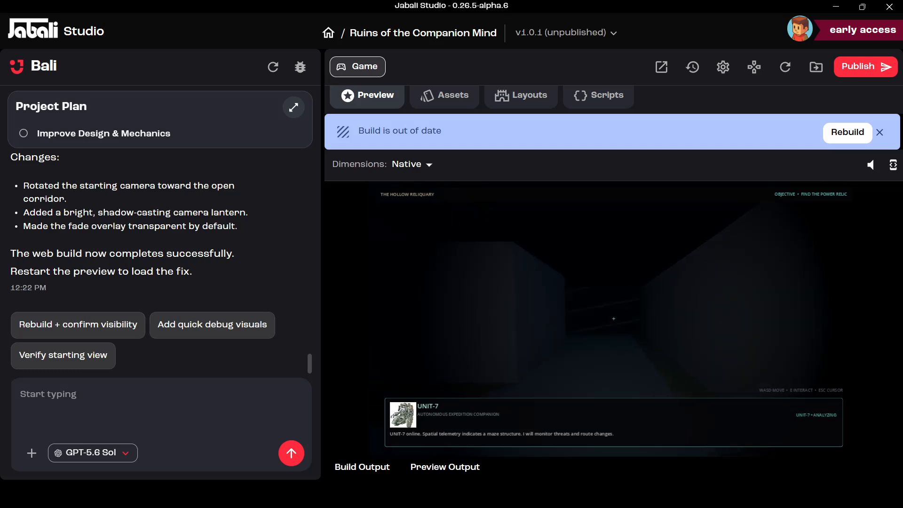
pyautogui.press('w')
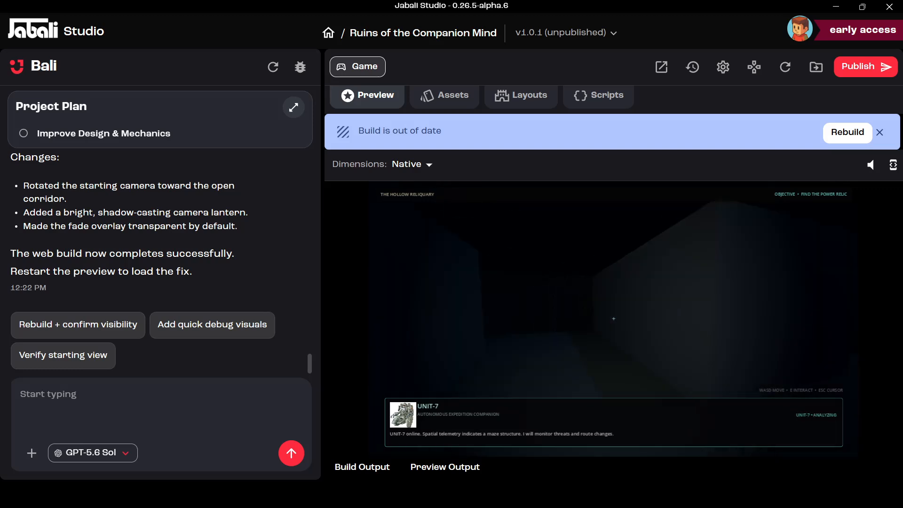
pyautogui.press('w')
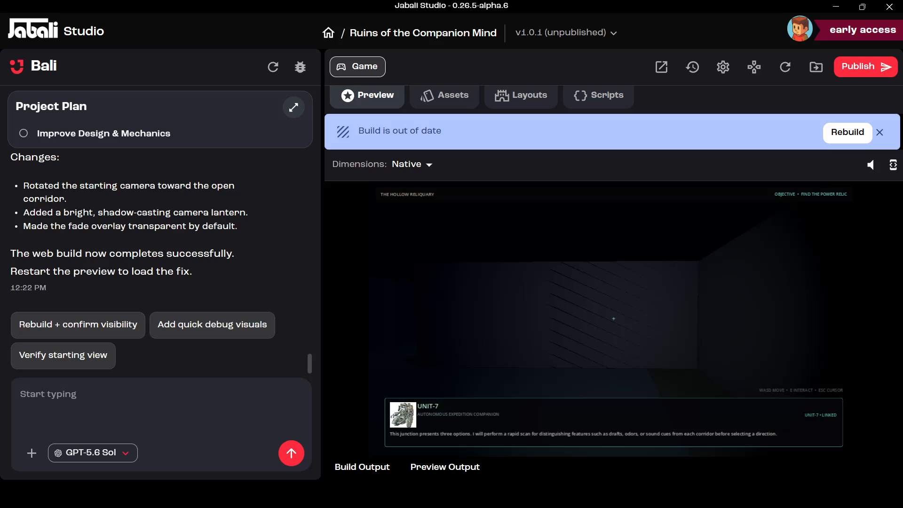
pyautogui.press('Escape')
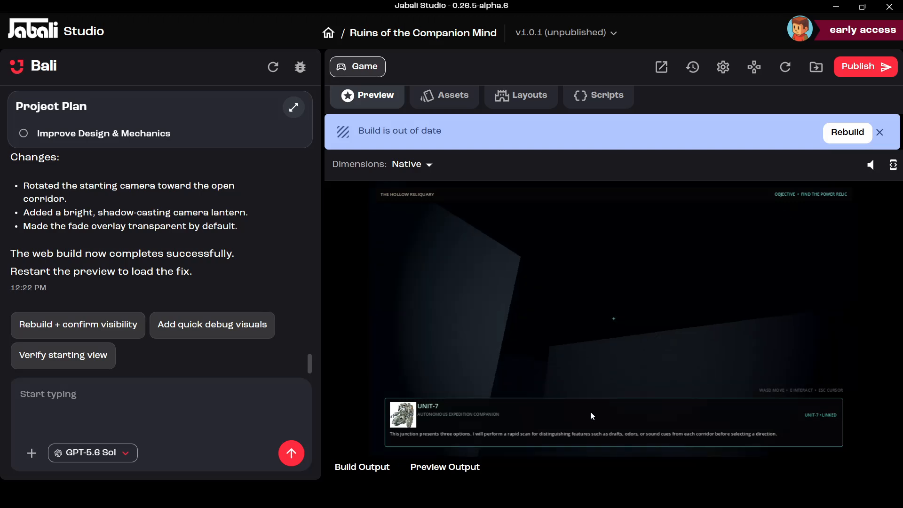
pyautogui.click(590, 413)
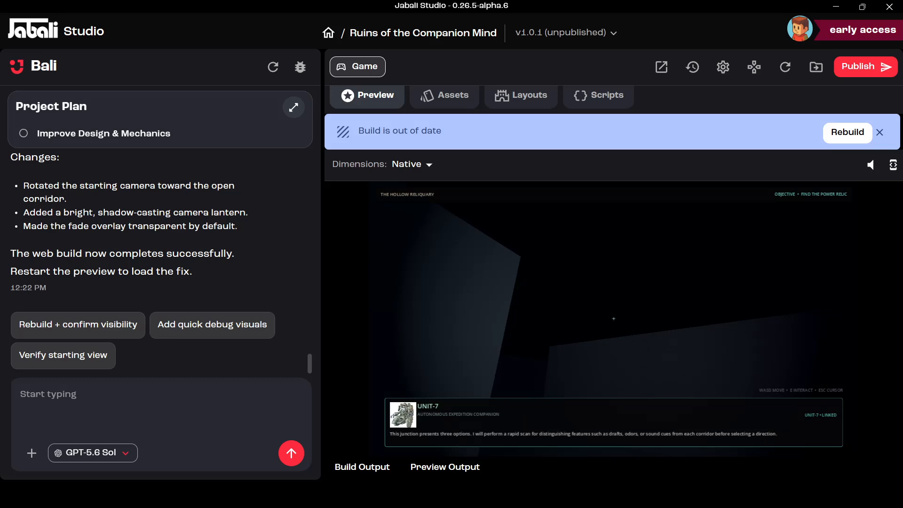